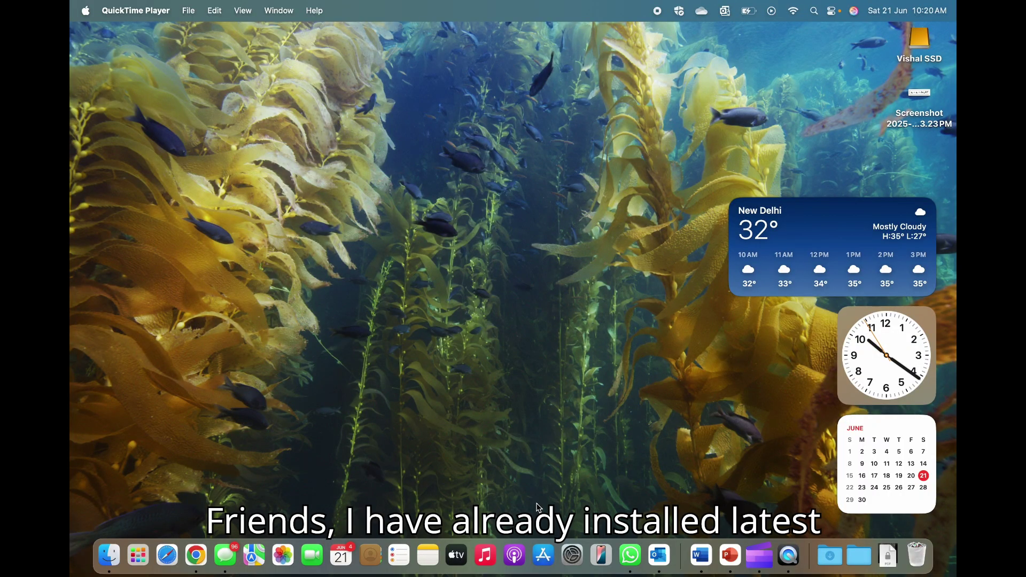
- Open Tableau Public from the installed applications and dismiss the file recovery window without opening the recovered workbook
click(138, 559)
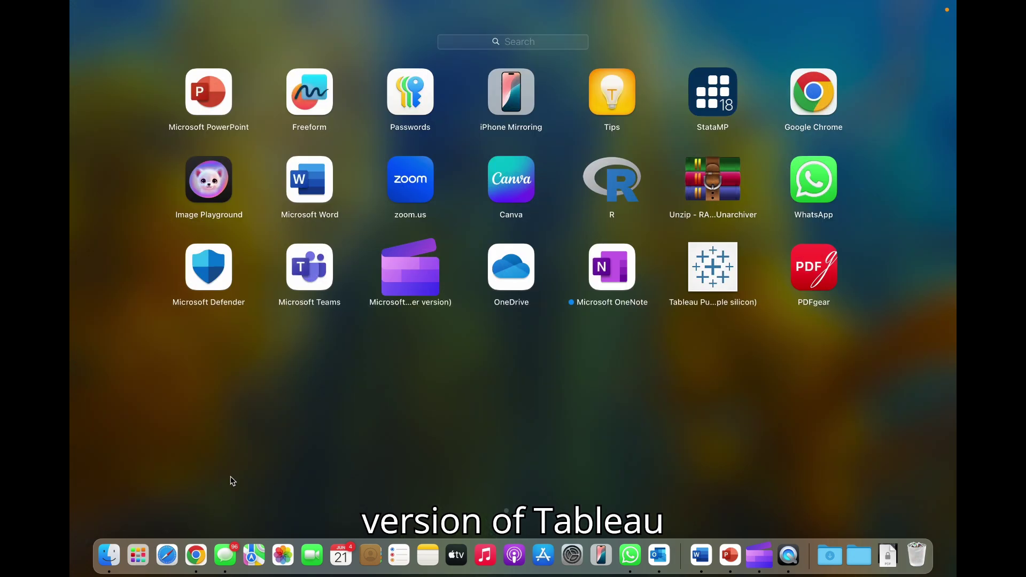
click(720, 277)
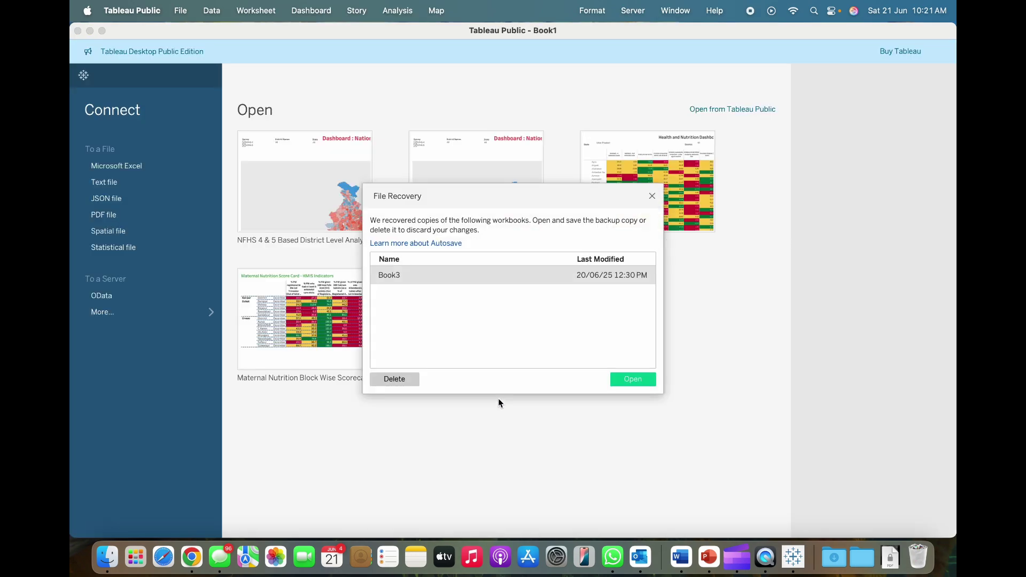
click(652, 196)
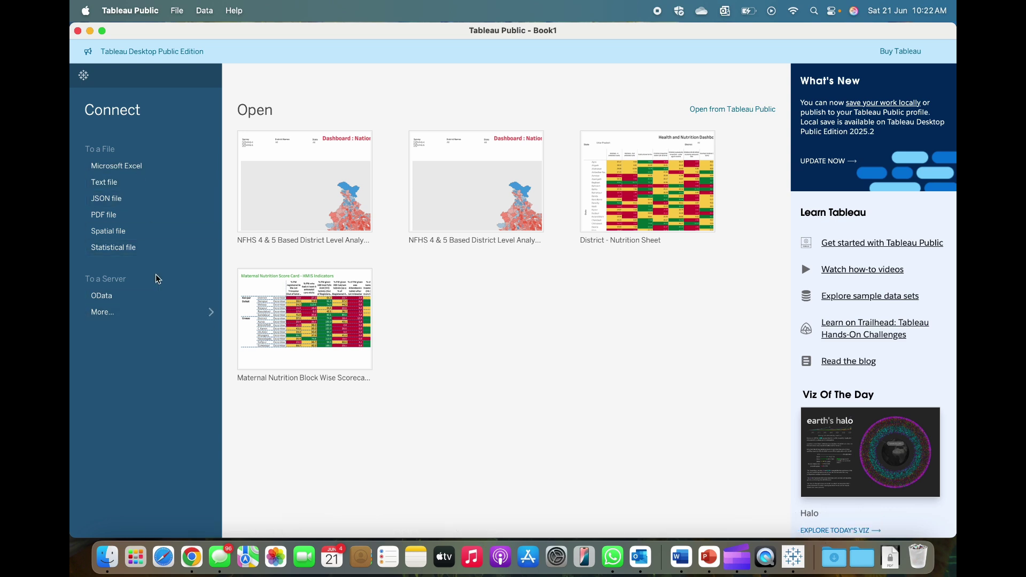
- Connect to the text file "Sheet1 (NFHS4-All Districts)_Migrated Data.csv" in the Tableau folder of Documents
click(106, 187)
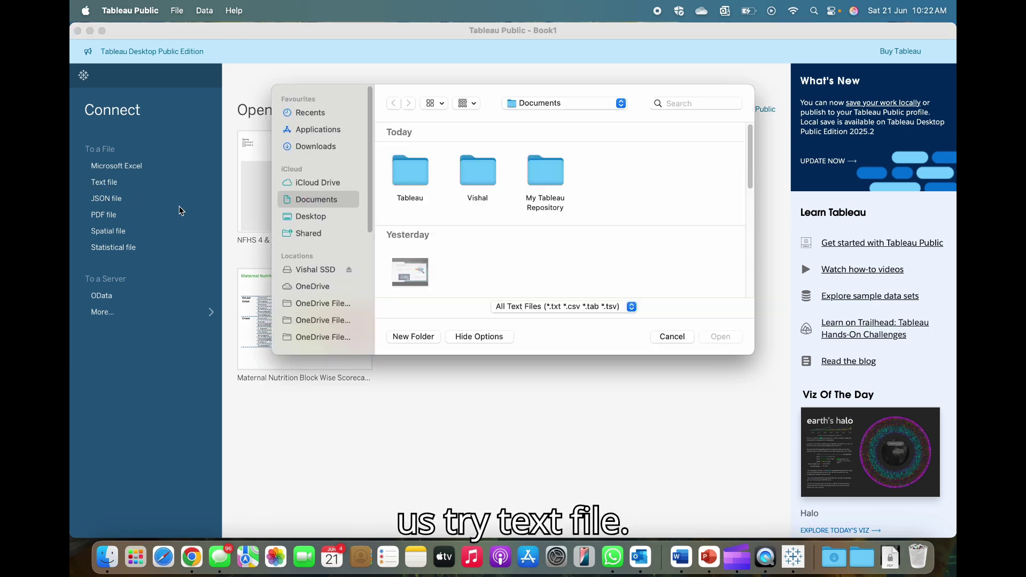
double_click(410, 171)
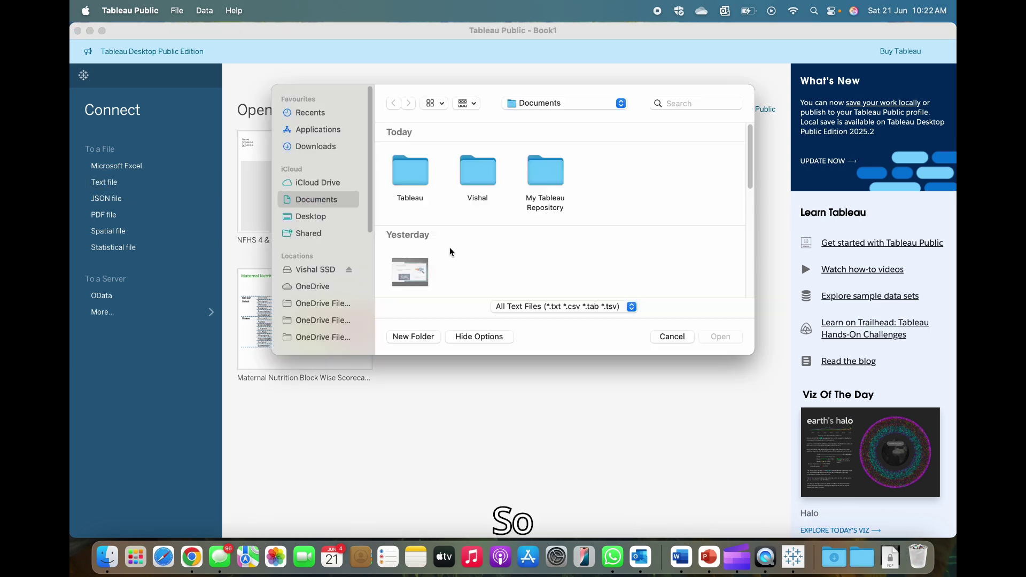
scroll(443, 249, down, 1)
scroll(443, 250, up, 1)
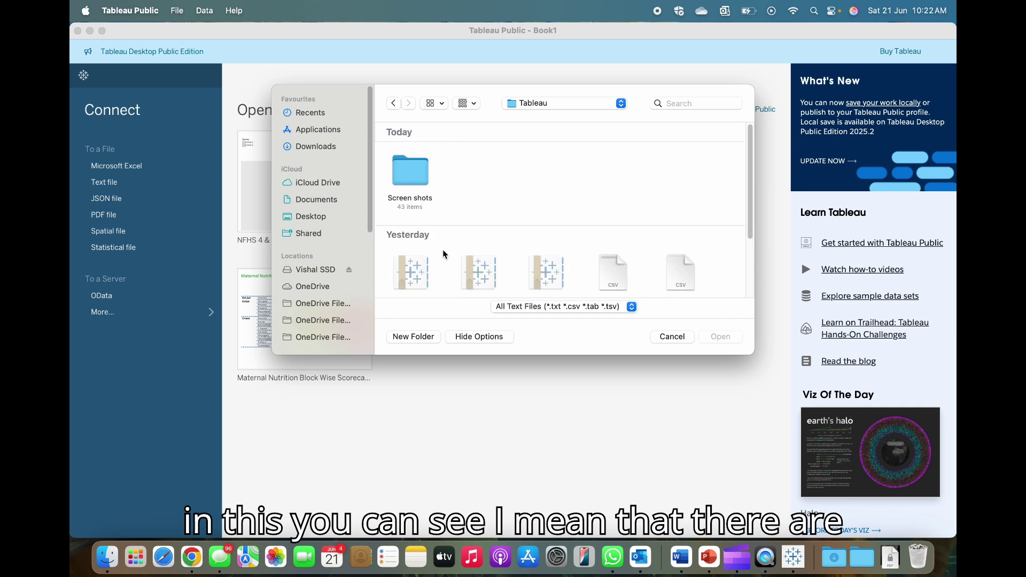
scroll(460, 256, down, 1)
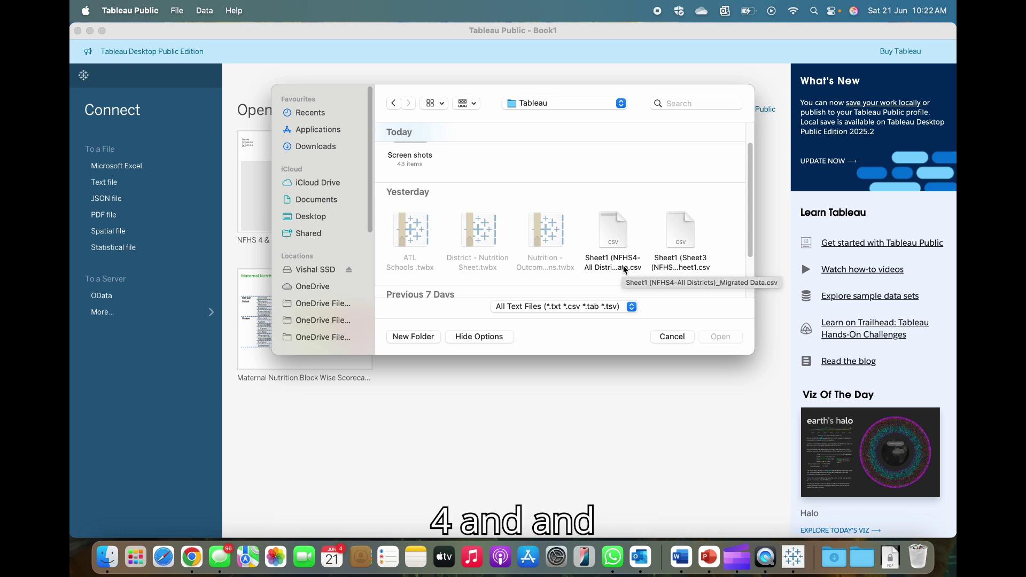
click(680, 269)
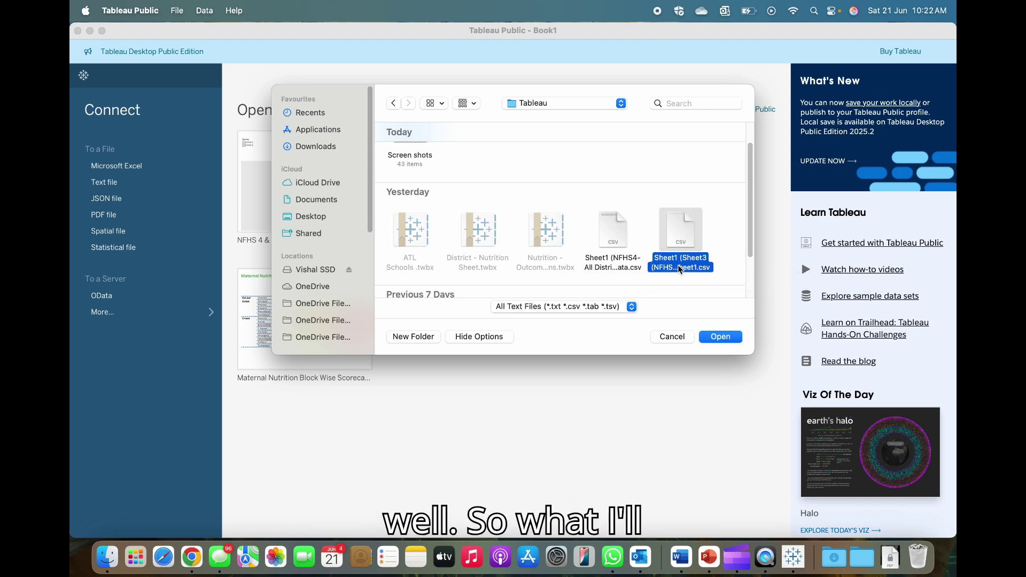
click(617, 266)
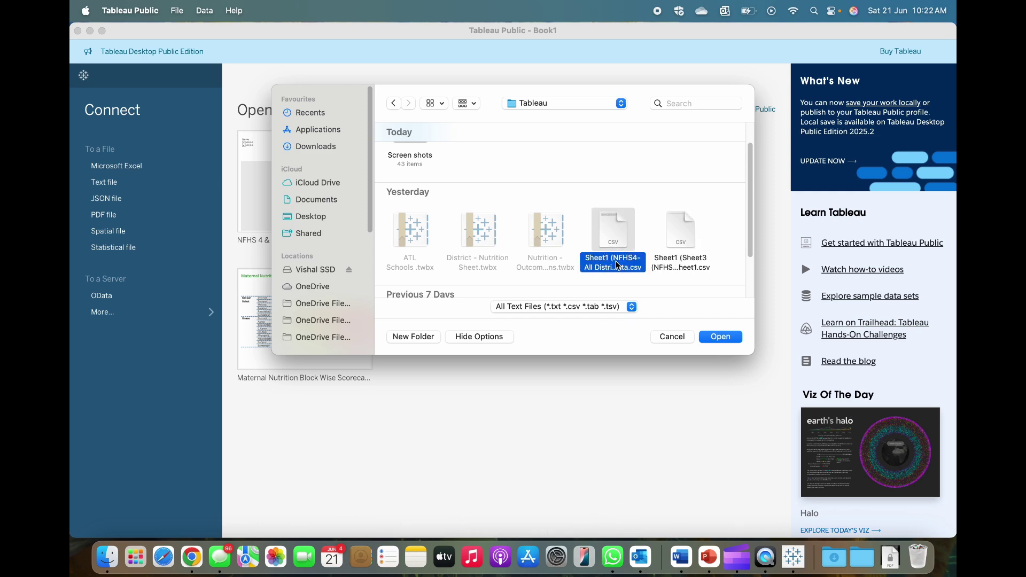
double_click(614, 236)
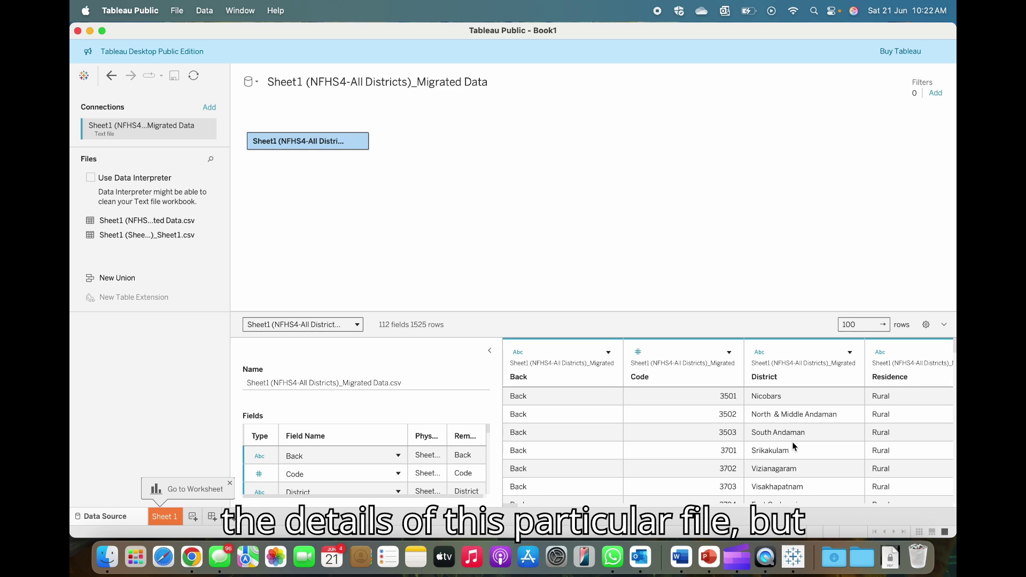
- Examine the table's indicator columns in the preview grid and in the full data view of the NFHS4 file
click(360, 142)
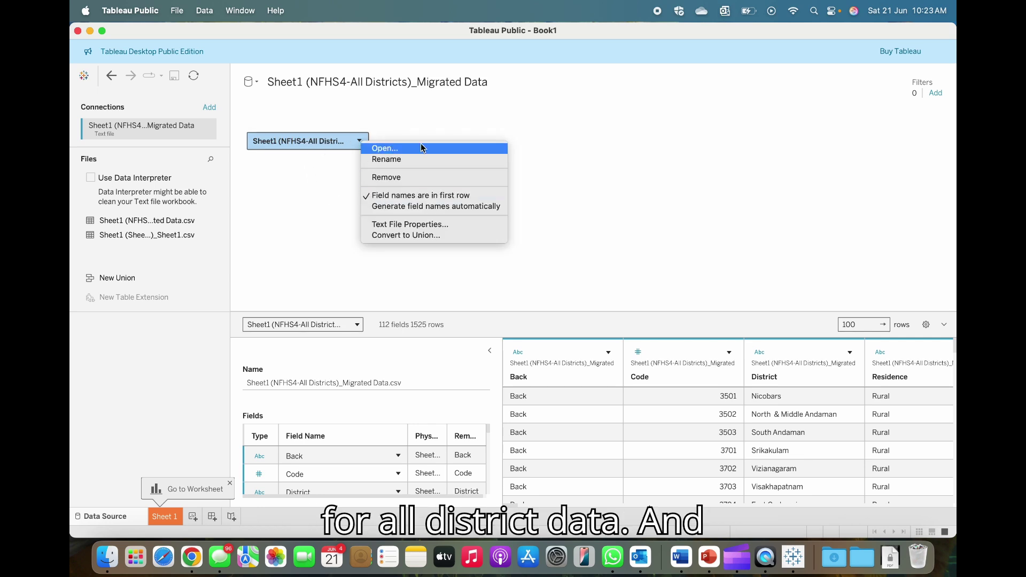
click(550, 150)
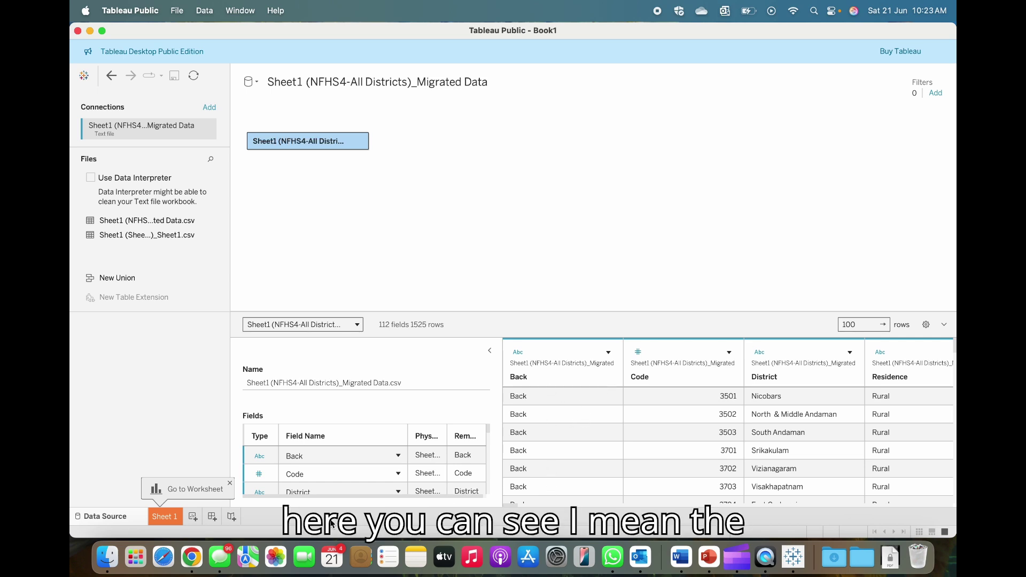
scroll(748, 374, right, 15)
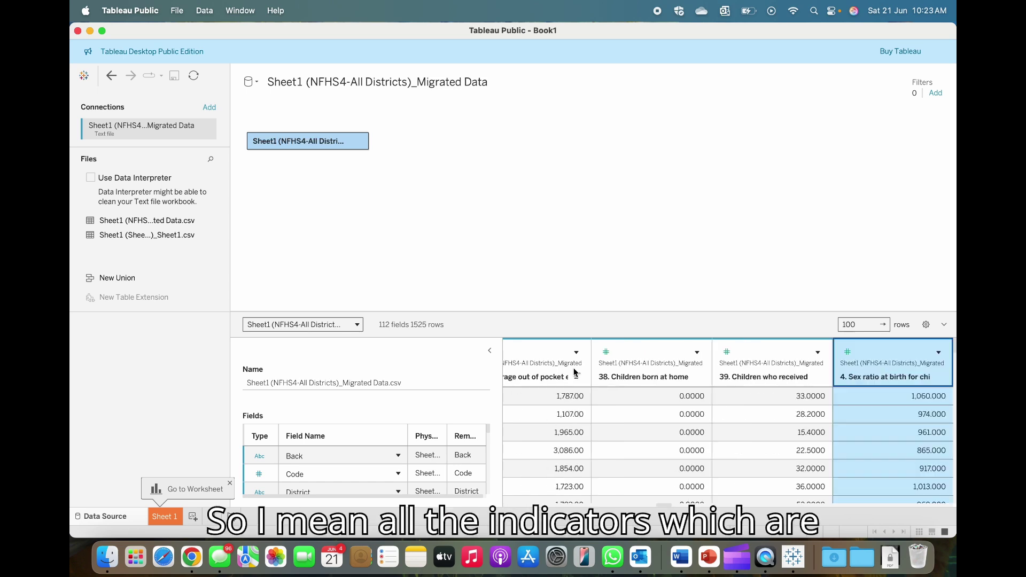
scroll(575, 373, right, 20)
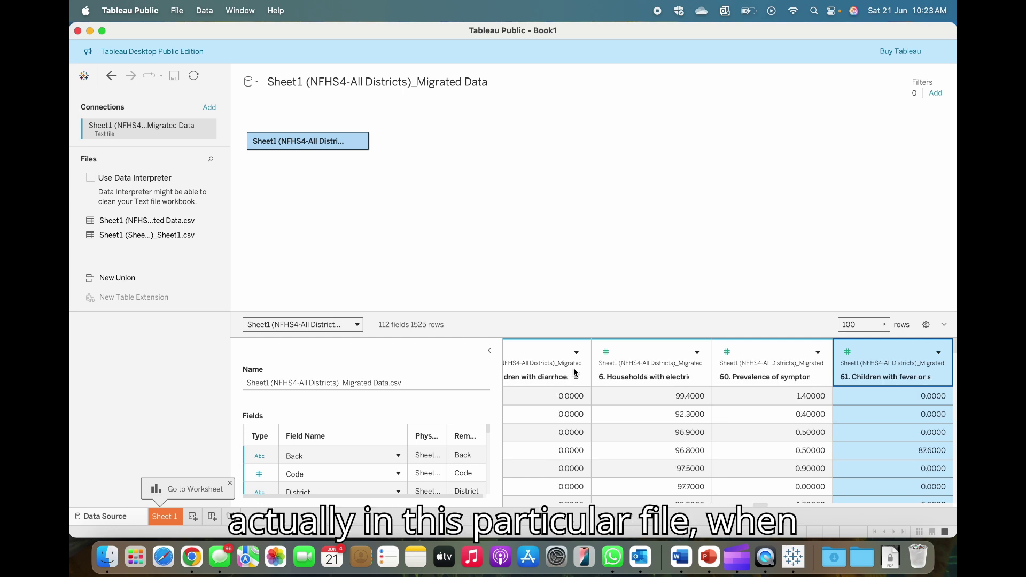
scroll(575, 373, right, 20)
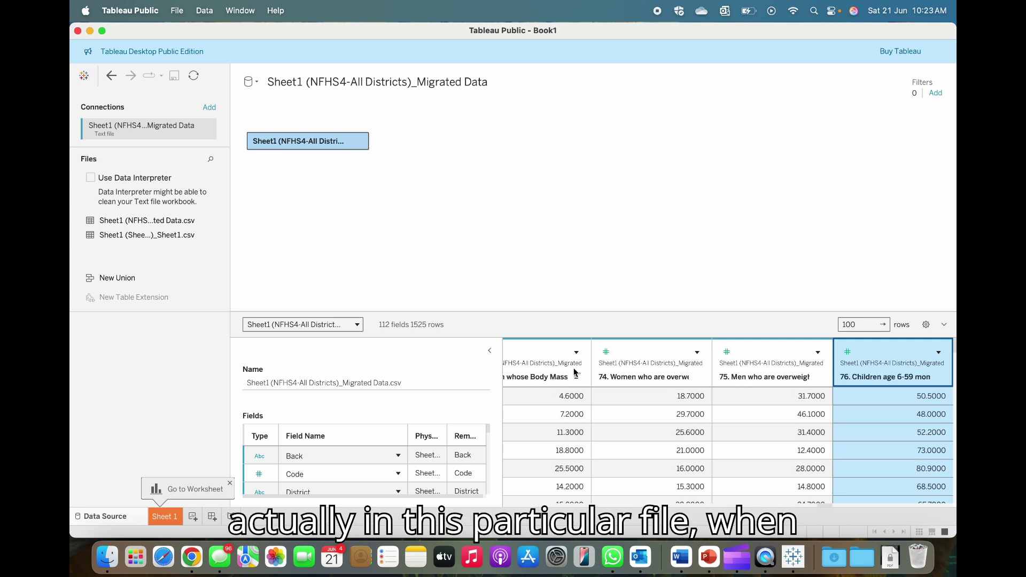
scroll(575, 373, right, 8)
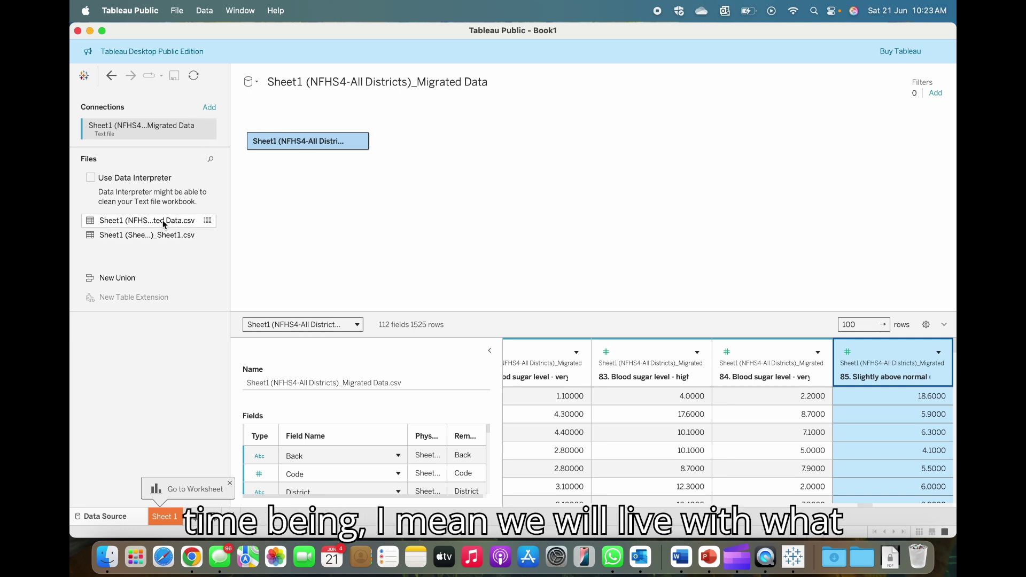
click(207, 221)
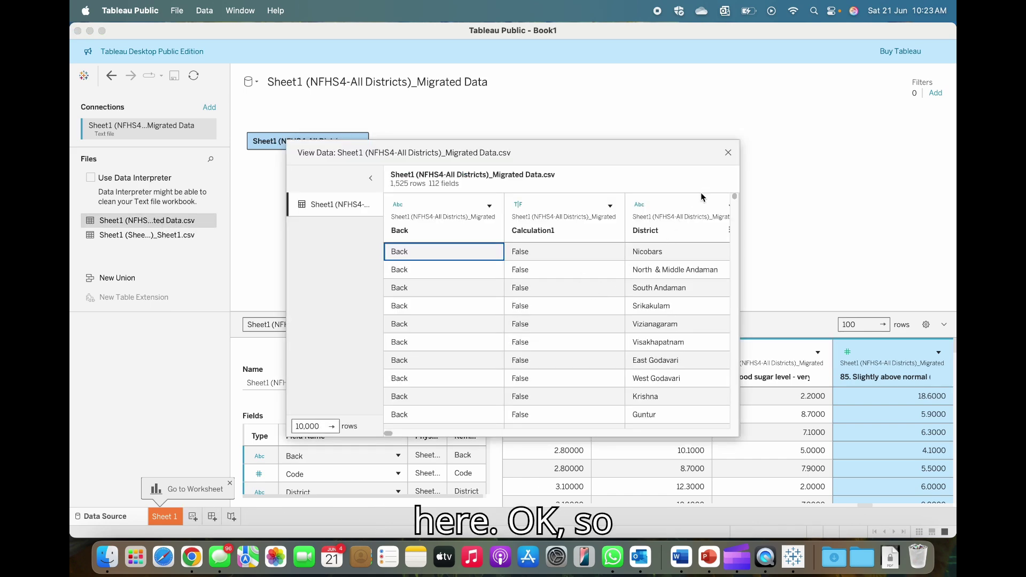
click(728, 153)
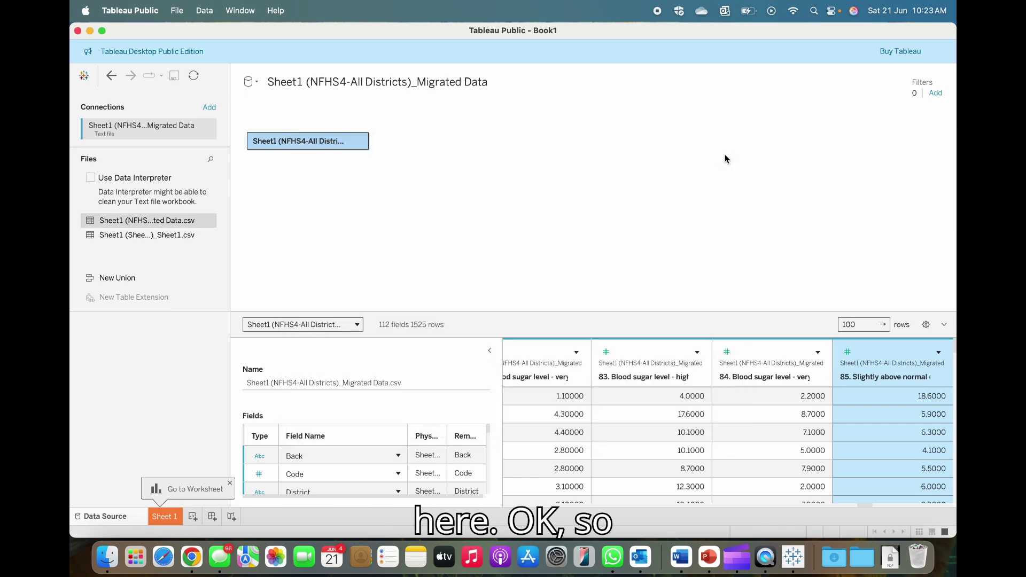
- Open the Sheet 1 worksheet and look through its field list, including the generated latitude and longitude fields
click(158, 518)
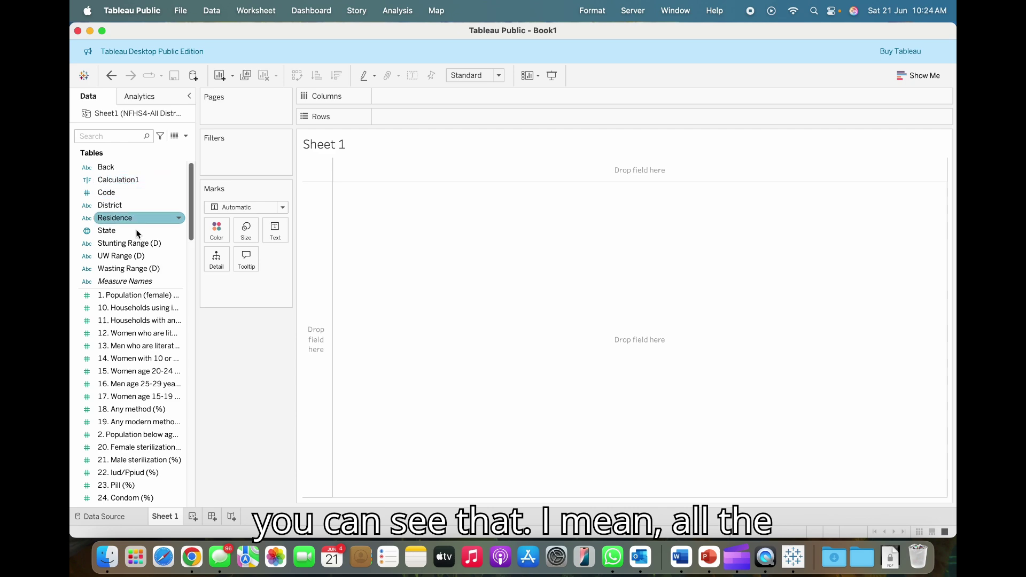
drag(184, 194, 211, 472)
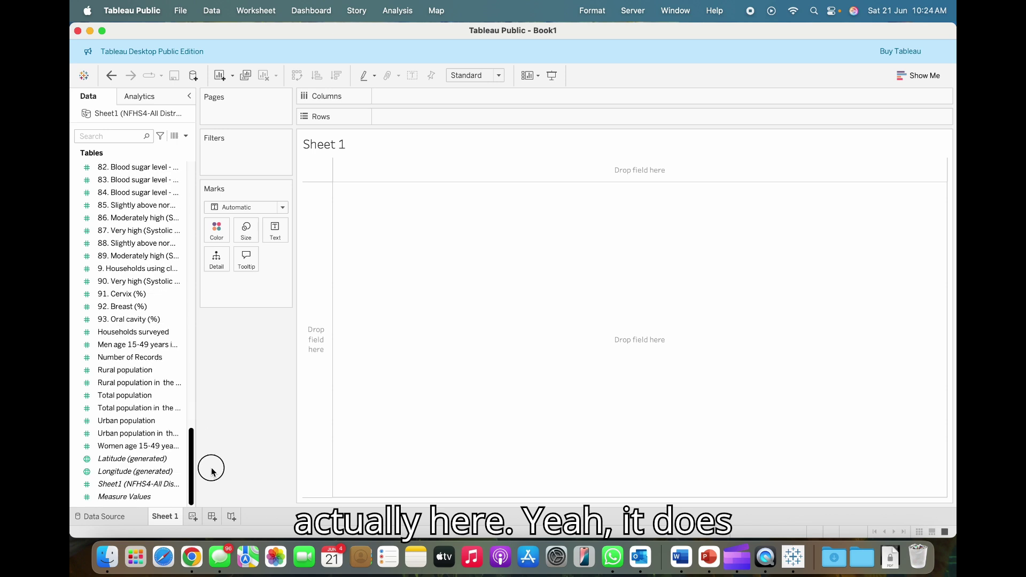
click(126, 462)
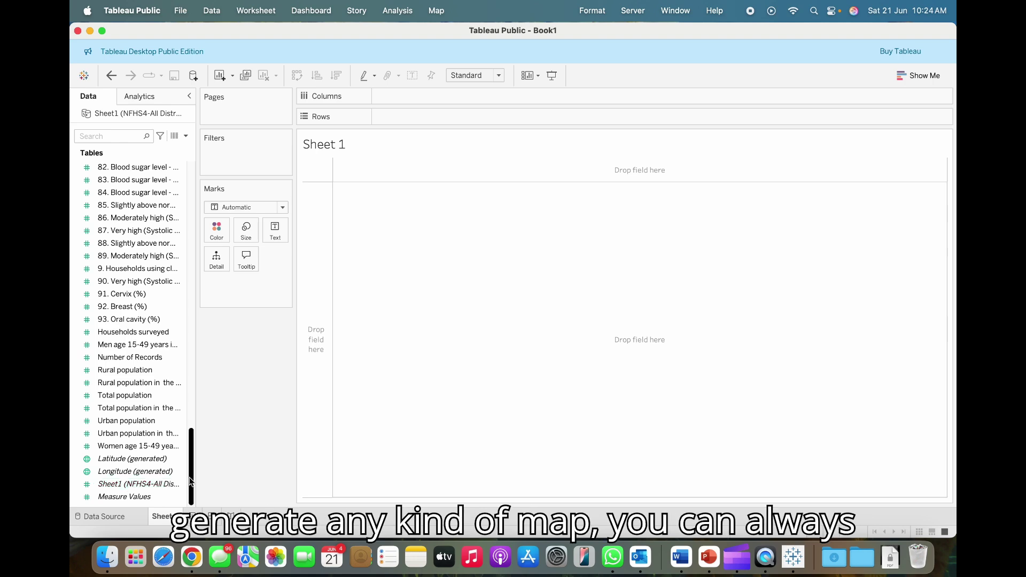
drag(191, 481, 199, 183)
click(143, 309)
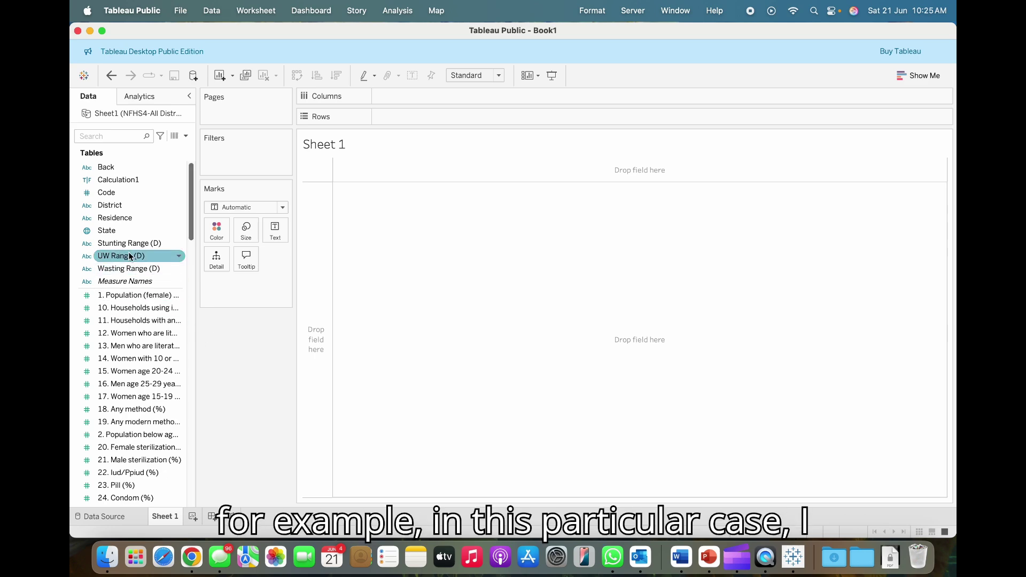
- Add State as a filter on Sheet 1 with all states selected
drag(115, 234, 227, 154)
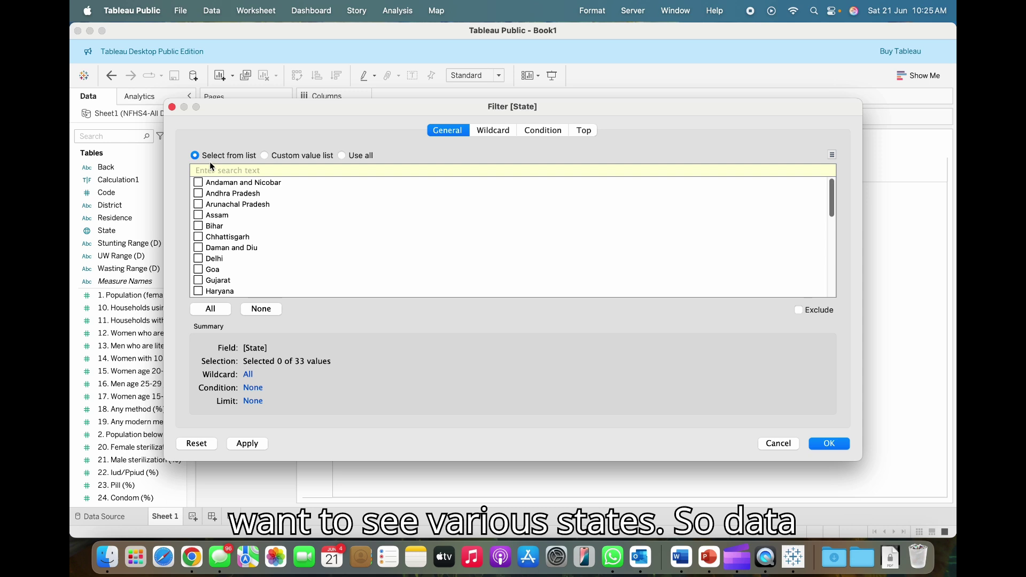
click(209, 310)
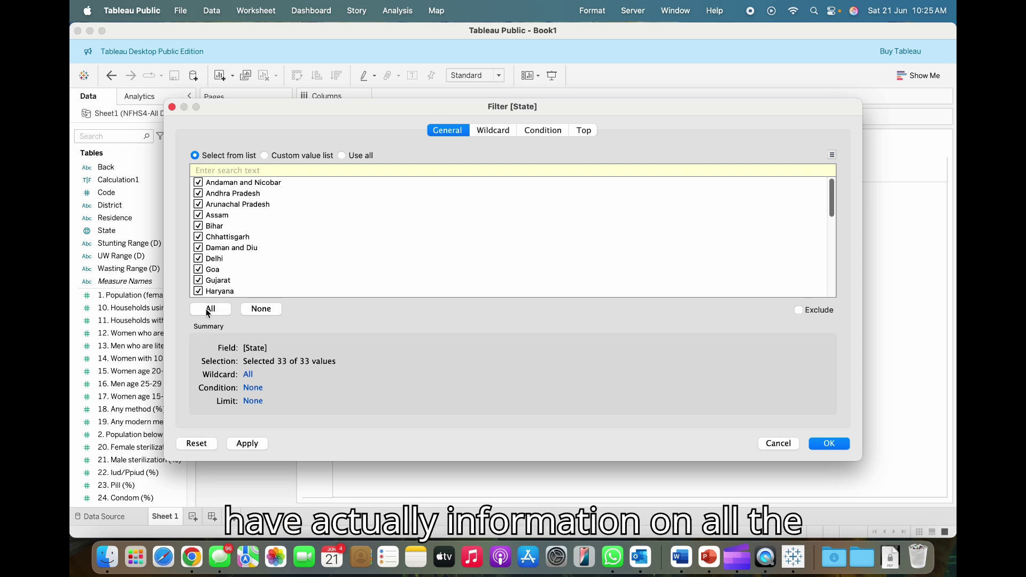
scroll(253, 292, down, 10)
scroll(253, 291, up, 10)
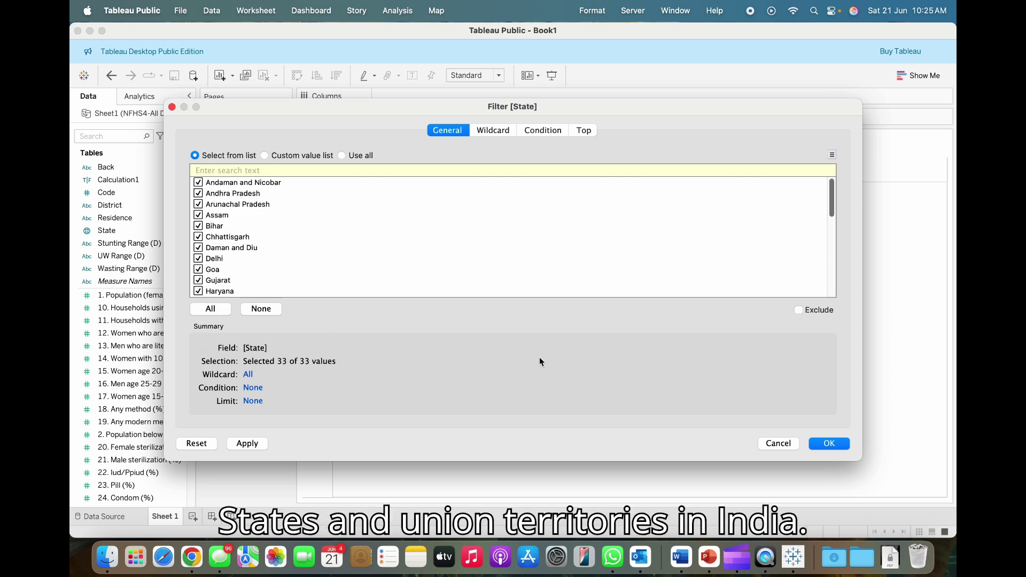
click(829, 443)
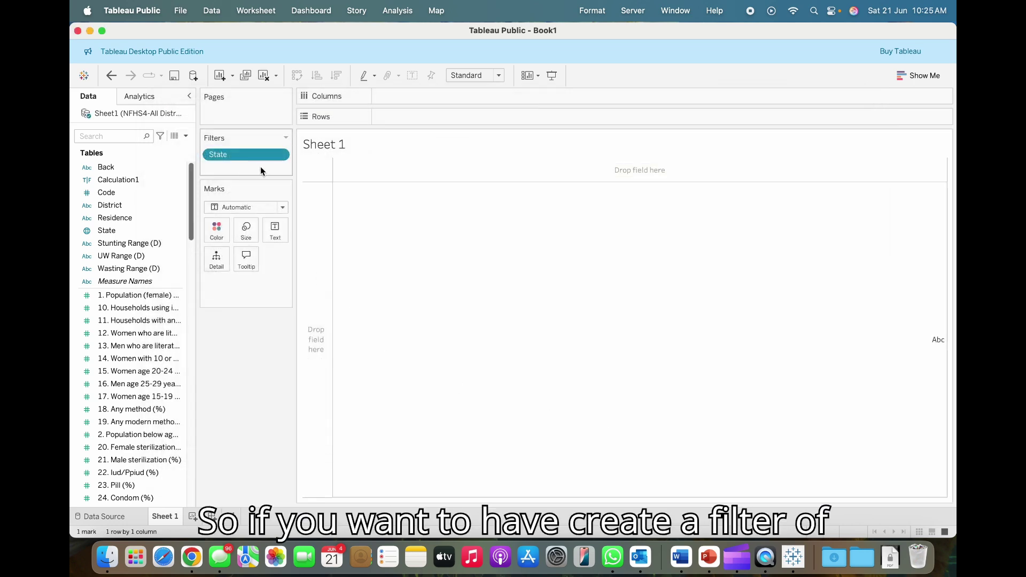
- Add District as a second filter on Sheet 1 with all districts selected
click(118, 218)
drag(110, 205, 226, 169)
click(208, 310)
scroll(252, 247, down, 10)
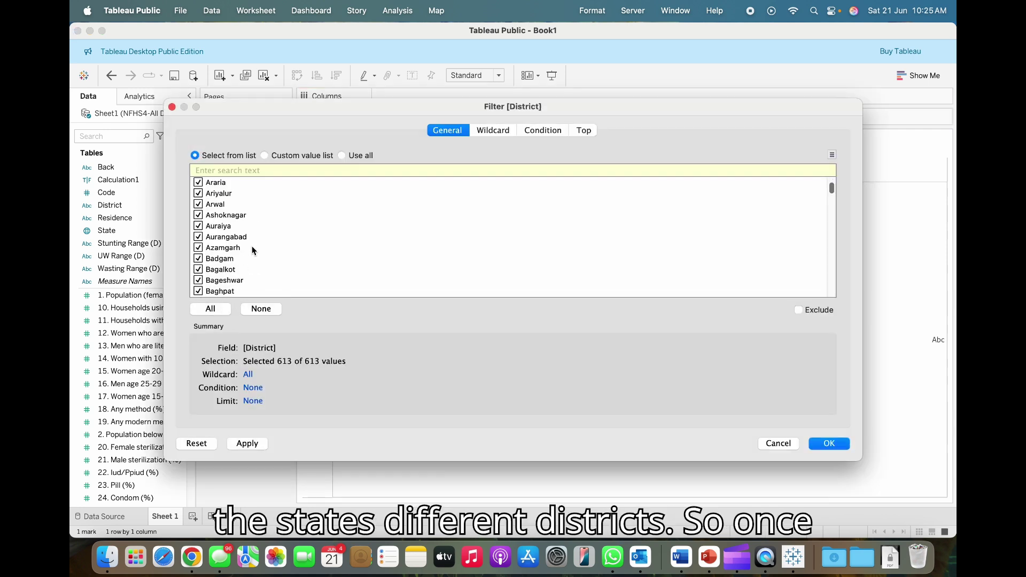
scroll(252, 247, down, 5)
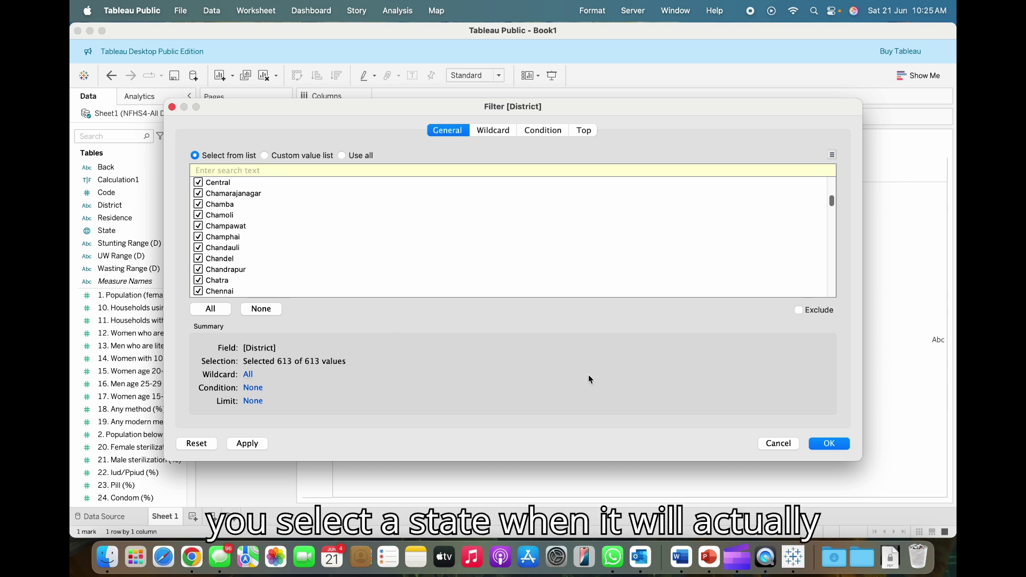
click(820, 448)
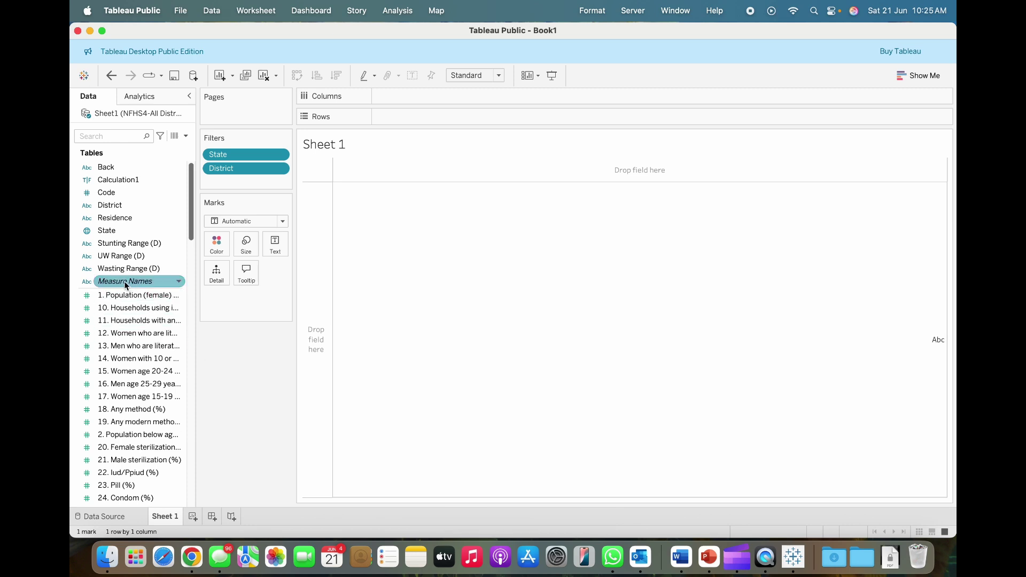
- Add Measure Names as a filter on Sheet 1, keeping all measures selected
drag(127, 284, 246, 181)
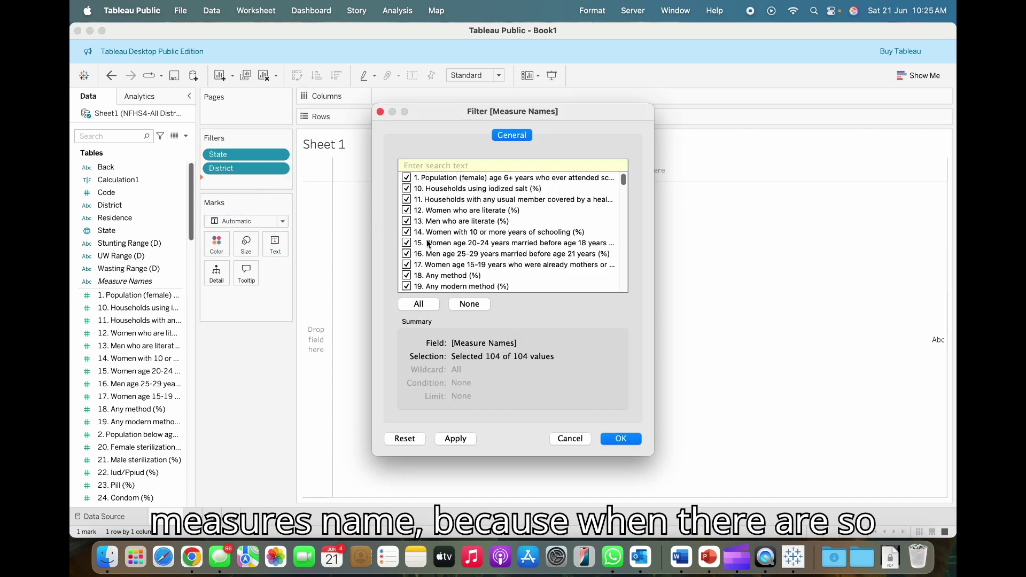
drag(623, 179, 641, 159)
click(612, 440)
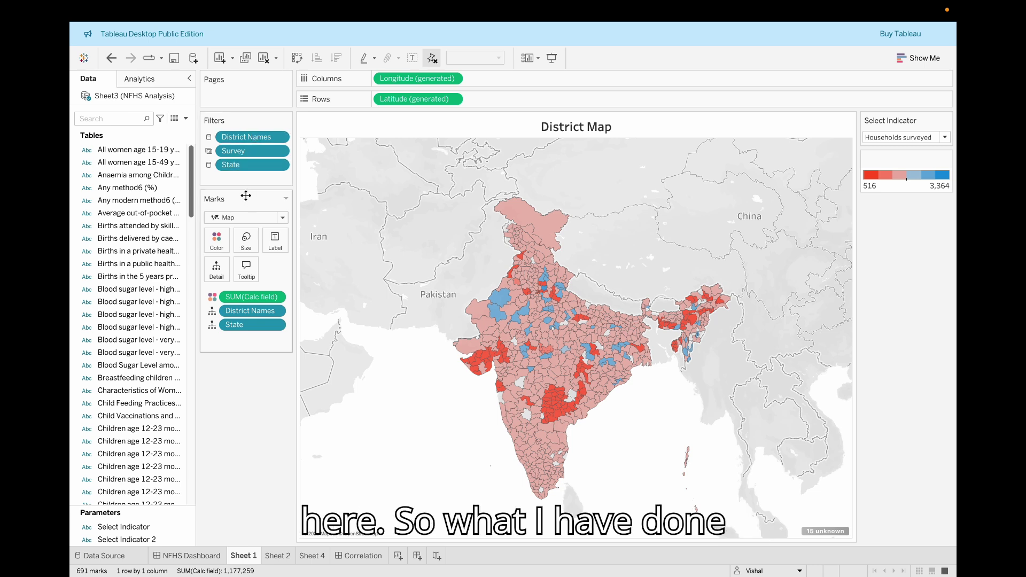
- Set the District Map's indicator to Households using clean fuel for cooking3 (%)
mouse_move(310, 215)
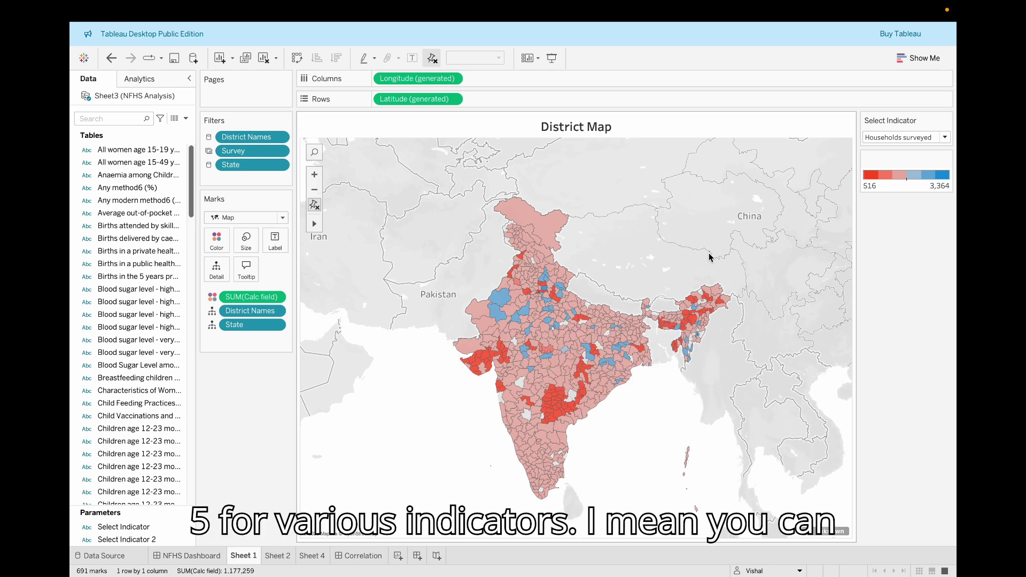
click(945, 138)
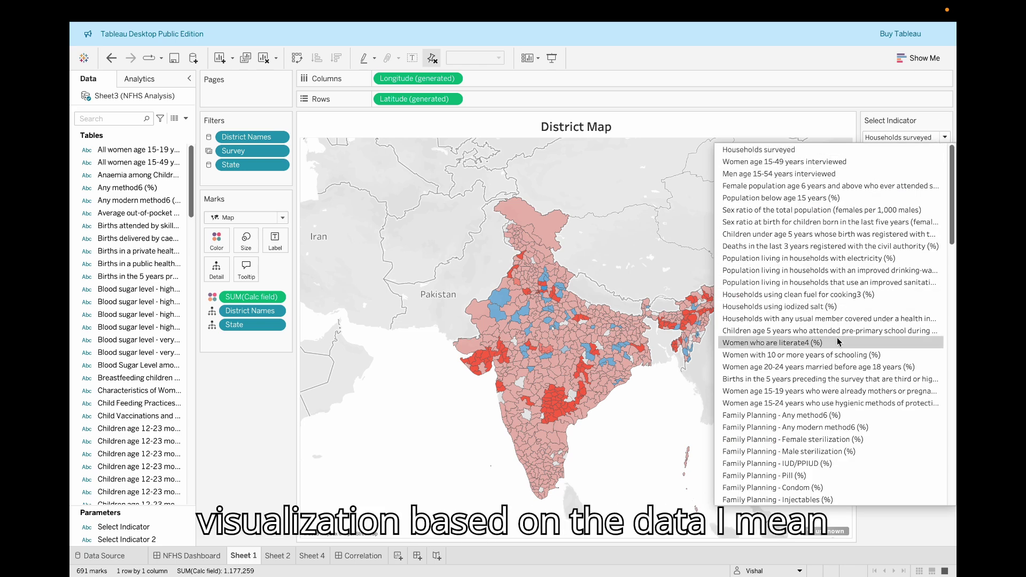
click(799, 296)
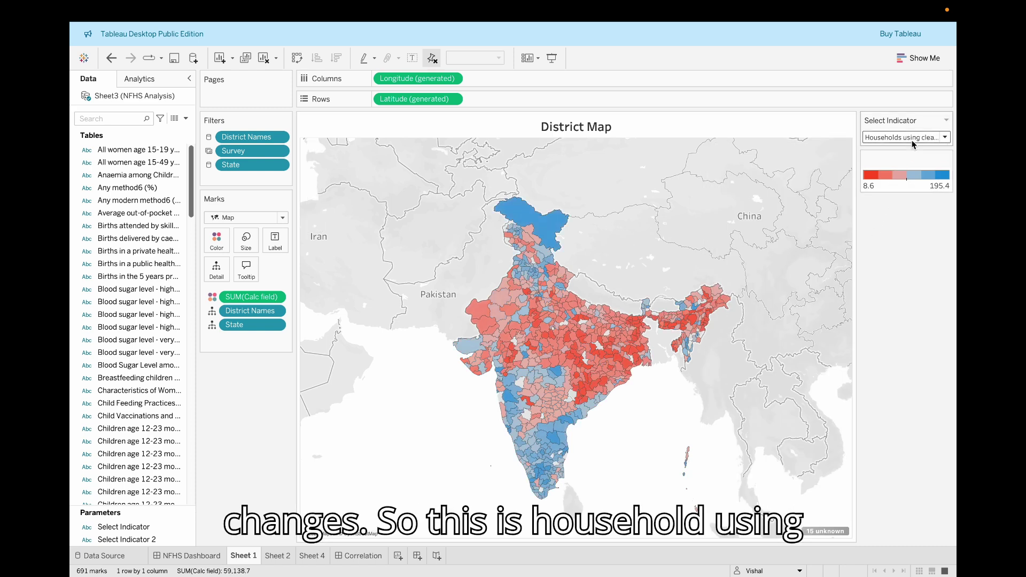
- Change the District Map's indicator to Family Planning - Any method6 (%), and on to Mothers who consumed iron folic acid for 180 days or more
click(944, 138)
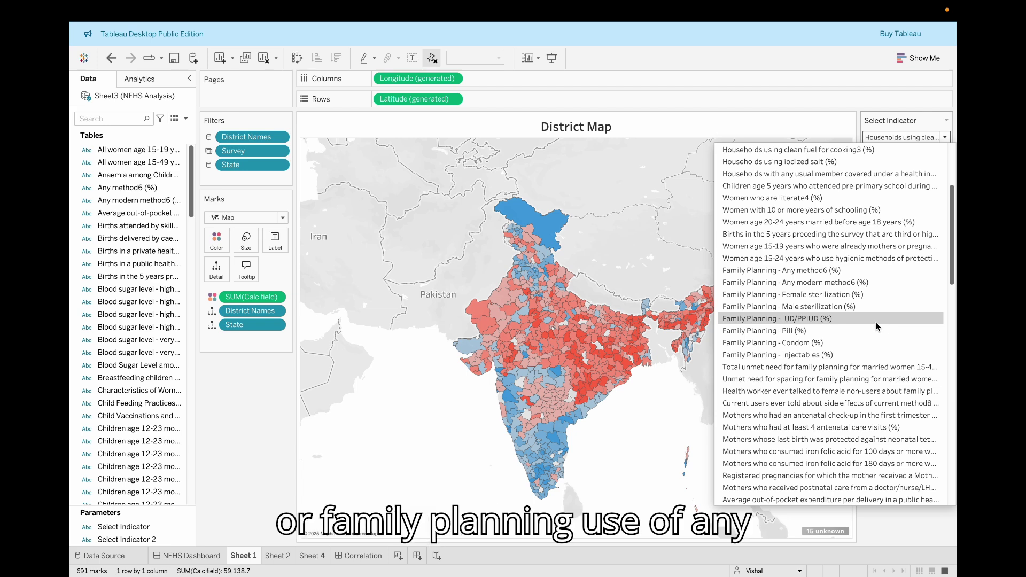
click(795, 270)
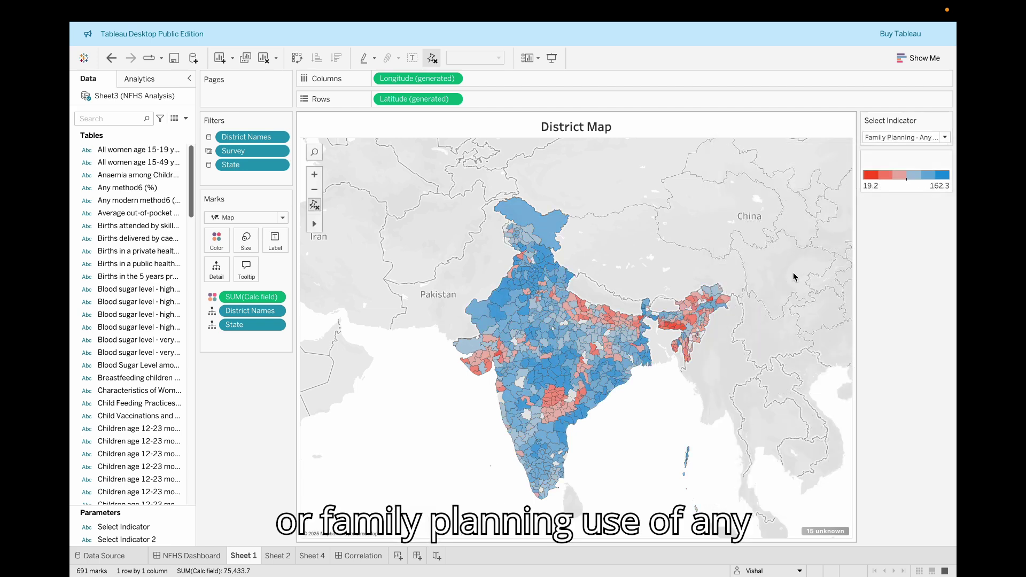
click(945, 138)
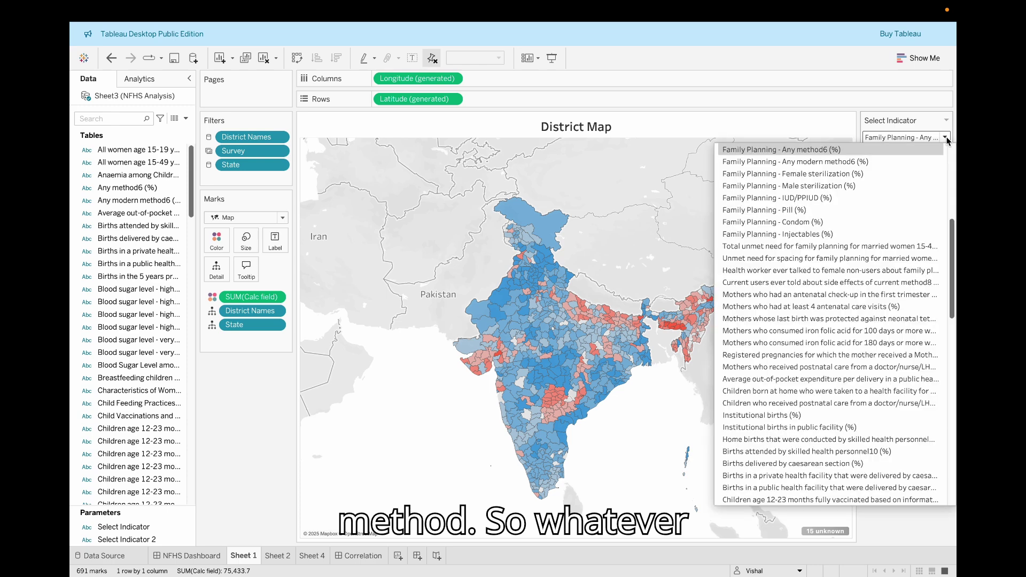
click(811, 343)
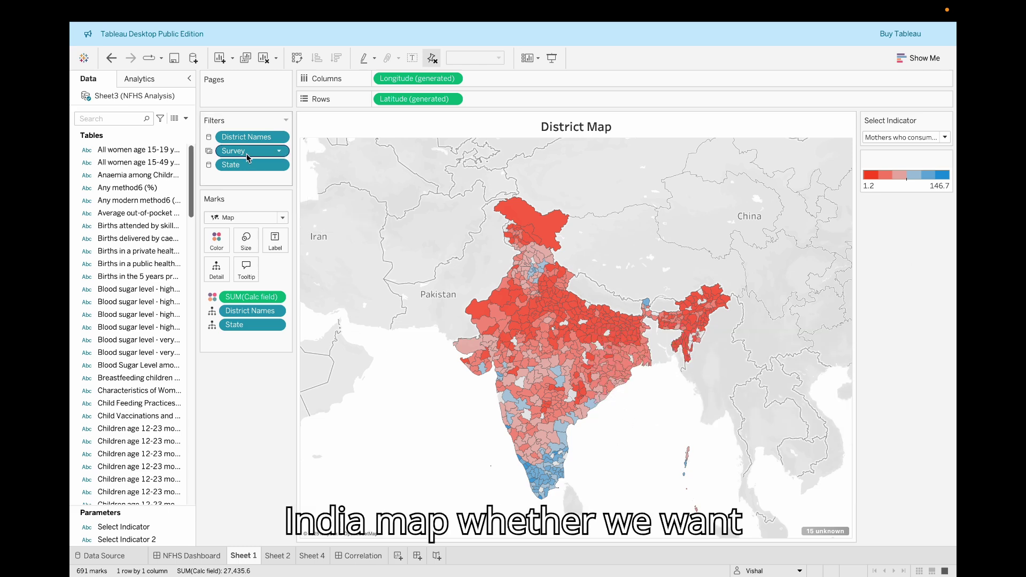
- Review the settings of the District Map's Survey filter and close them without making changes
click(278, 154)
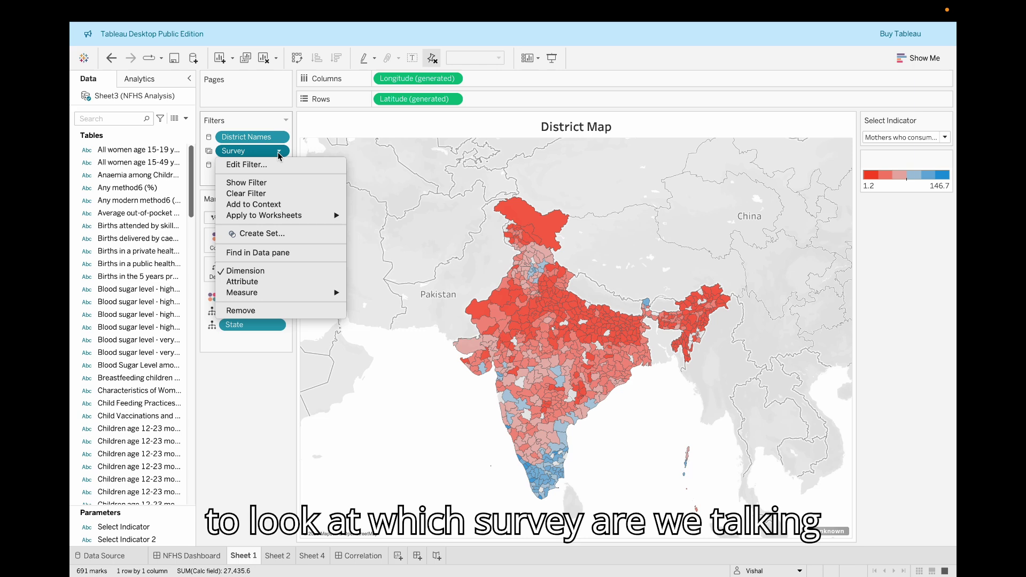
click(264, 167)
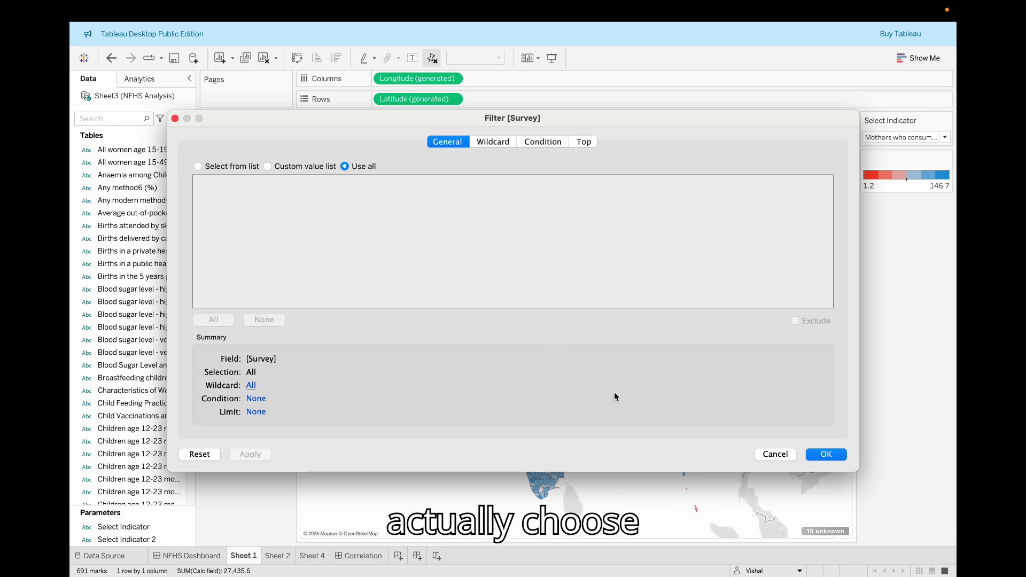
click(776, 455)
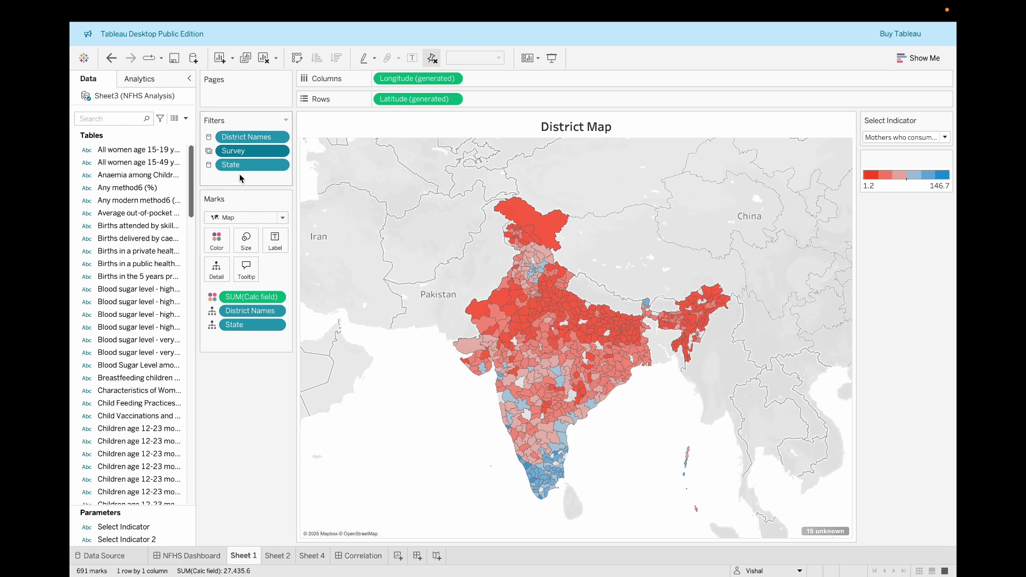
- Check the options available for the State filter and inspect the details of individual districts on the map
click(280, 166)
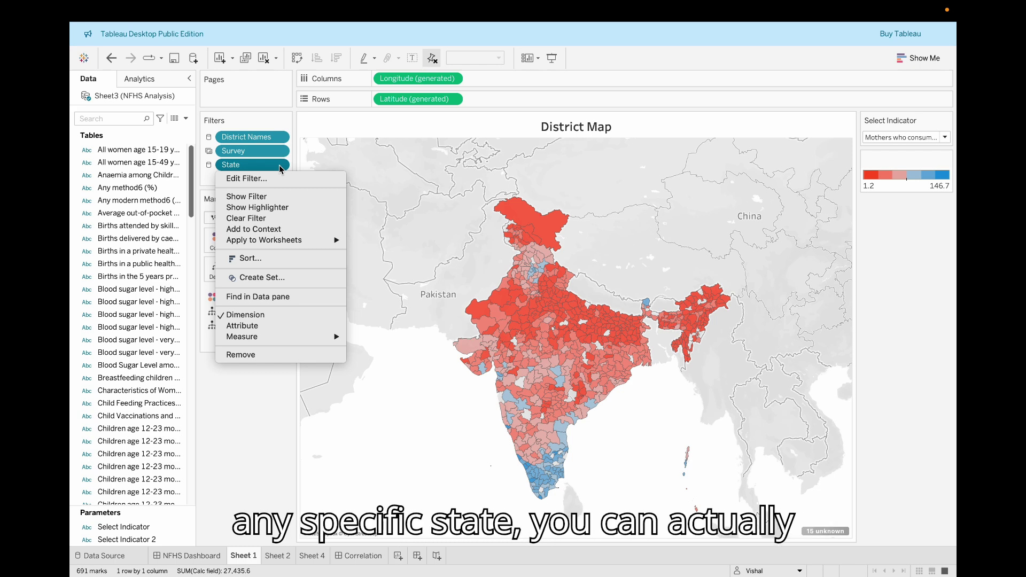
click(279, 165)
mouse_move(533, 220)
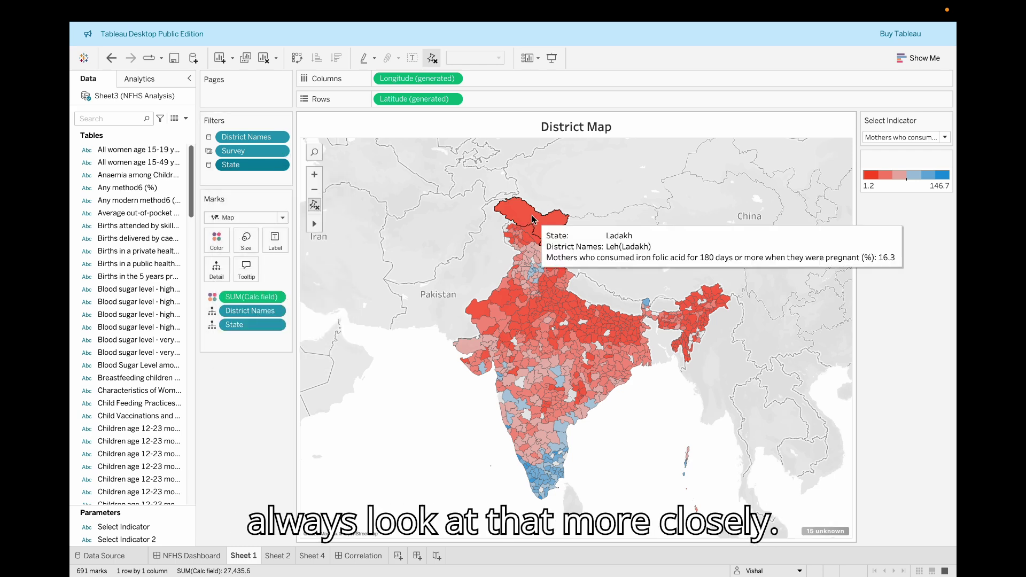
mouse_move(580, 350)
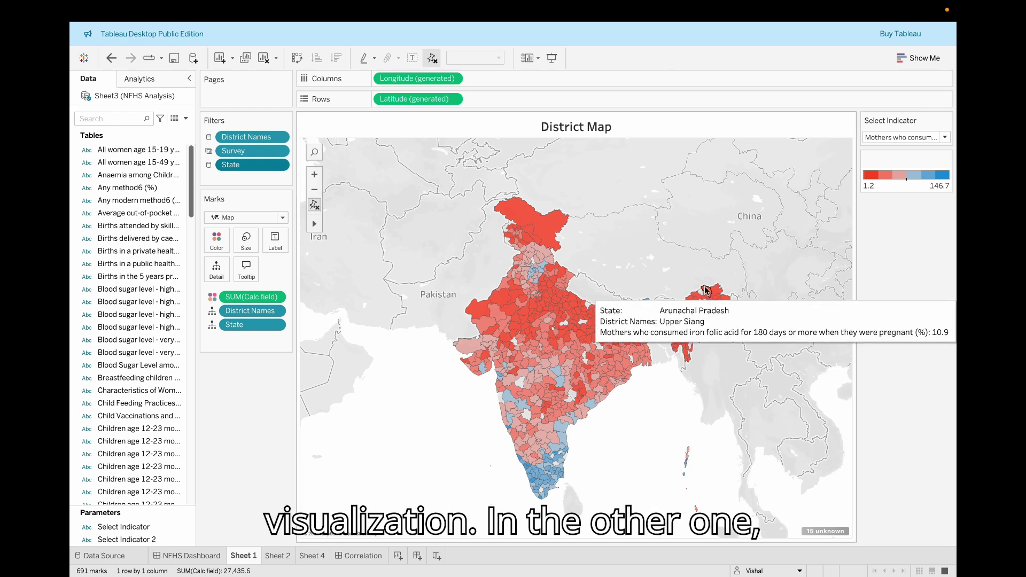
- Open the Indicator-wise Districts chart on Sheet 2 and limit its Survey filter to NFHS-4
click(274, 557)
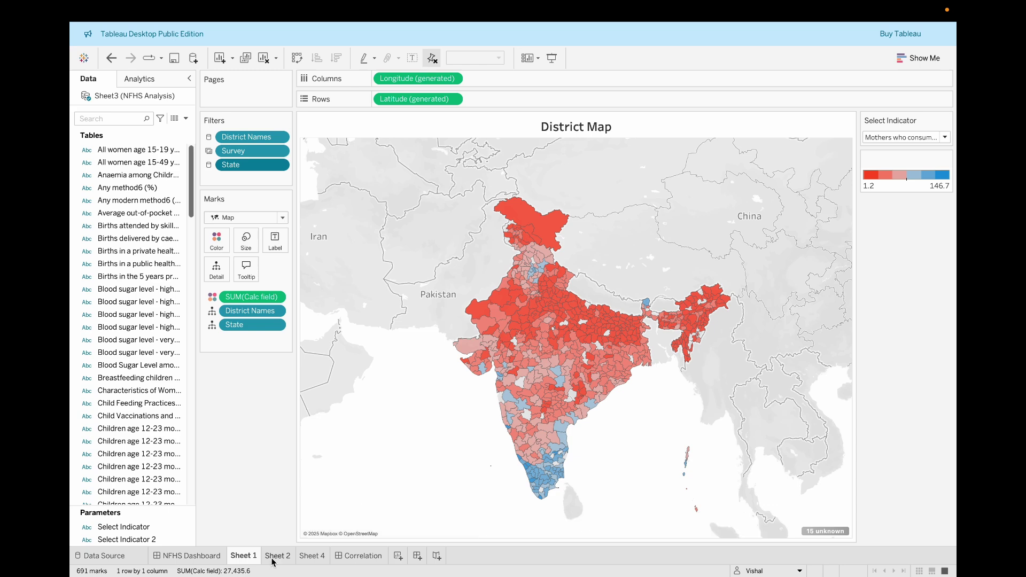
click(241, 557)
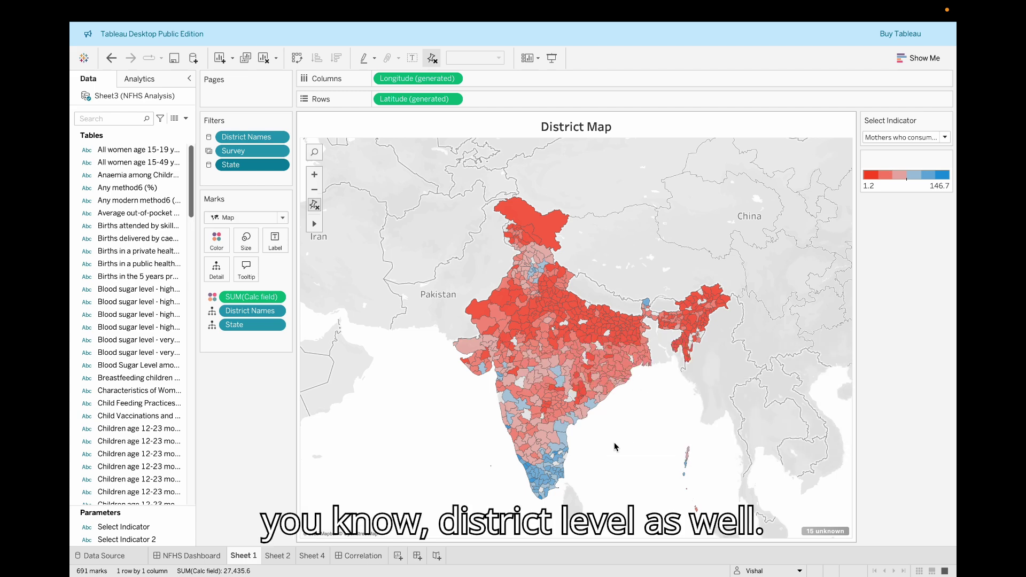
click(277, 556)
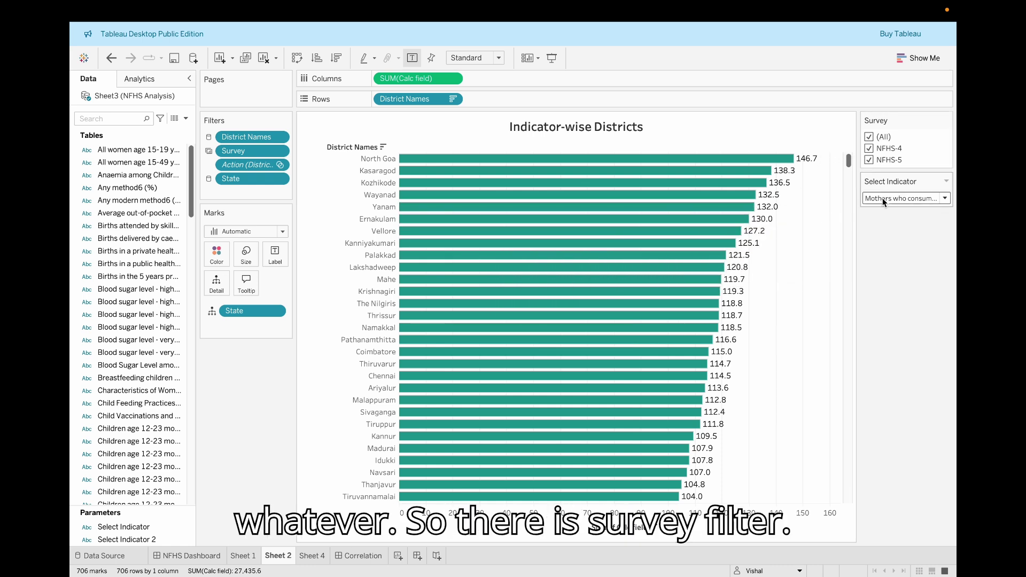
click(870, 137)
click(870, 148)
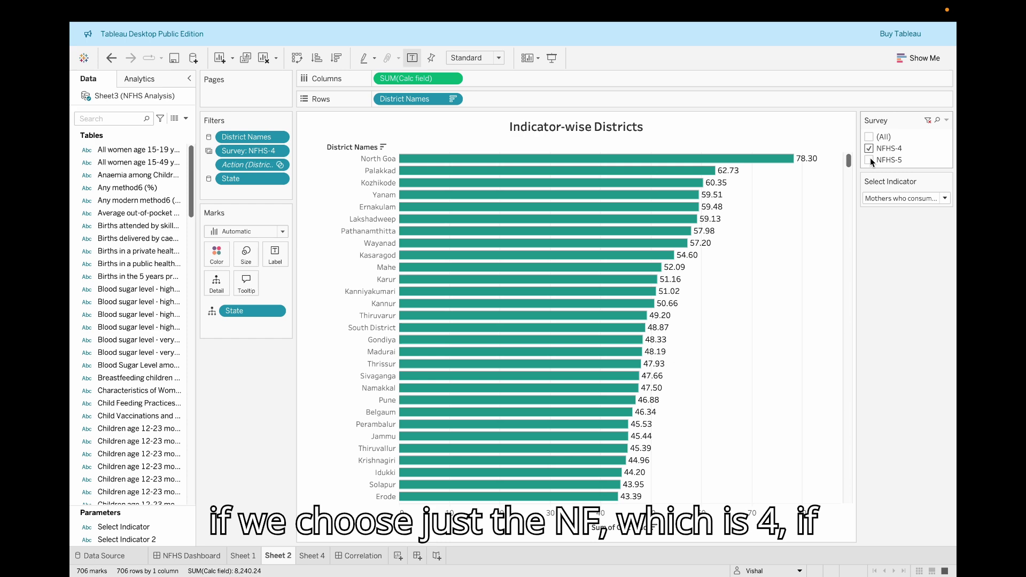
- Set the indicator to Births delivered by caesarean section (%) and look through the ranked district bars
click(944, 199)
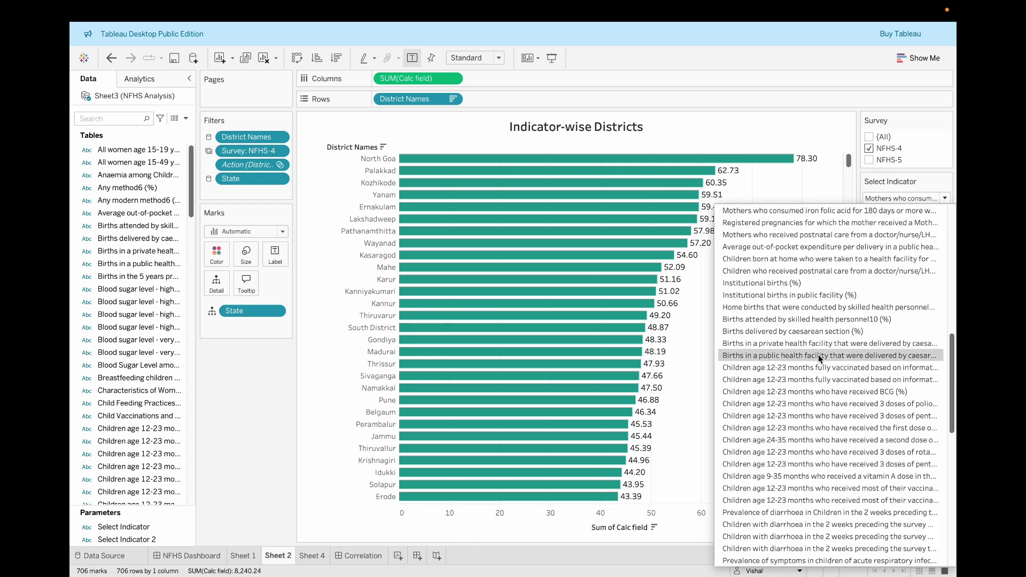
click(777, 332)
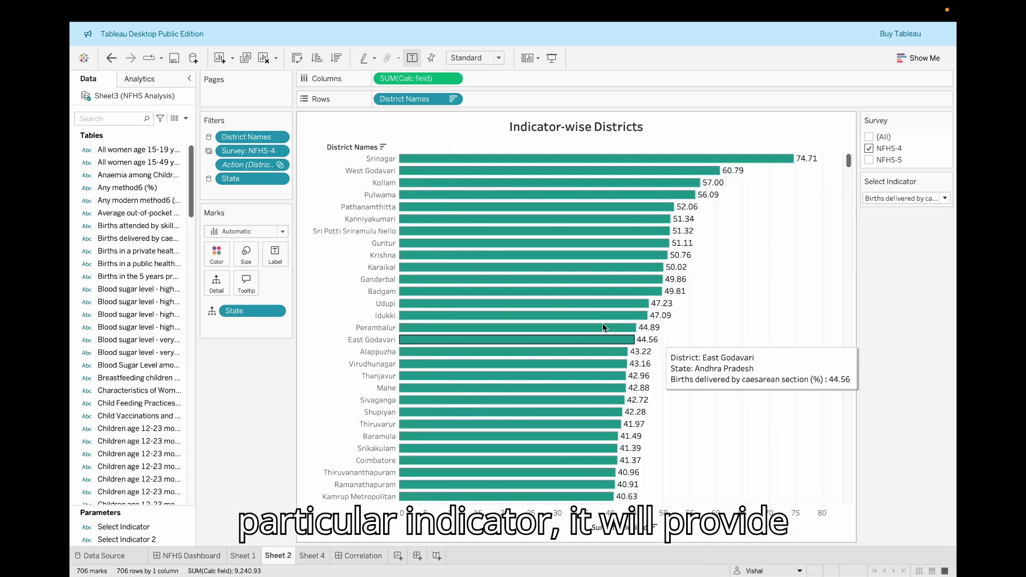
scroll(586, 309, down, 5)
scroll(587, 311, down, 20)
scroll(586, 308, up, 20)
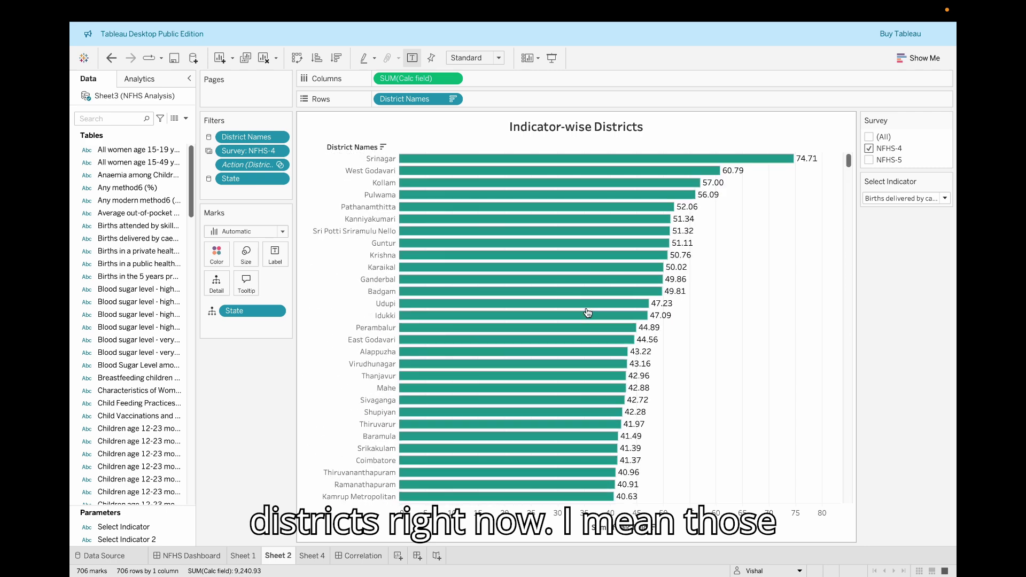
mouse_move(849, 163)
mouse_down()
mouse_move(848, 492)
mouse_move(844, 155)
mouse_up()
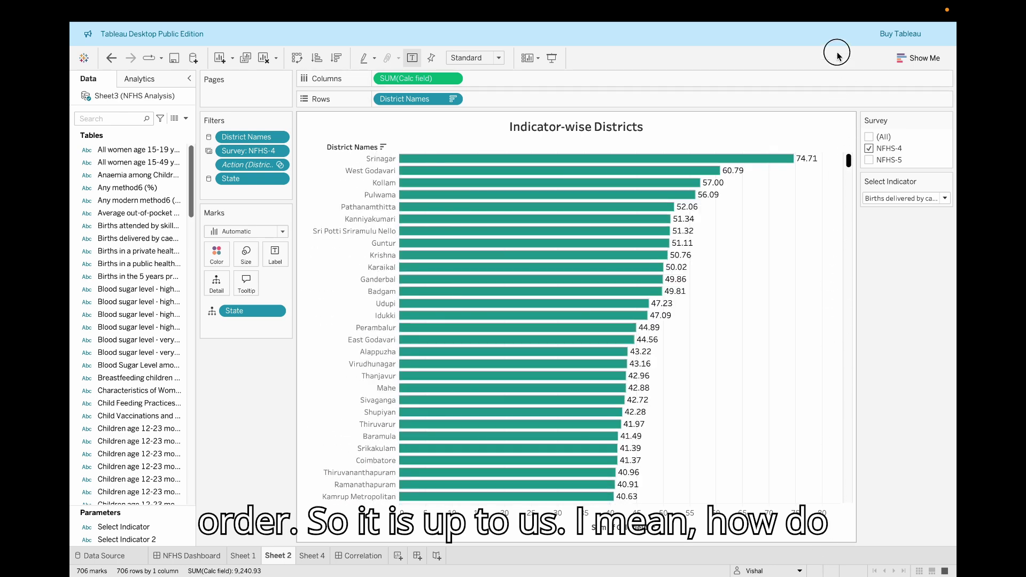
- Try sorting the district bars in ascending order and return them to descending order
click(316, 59)
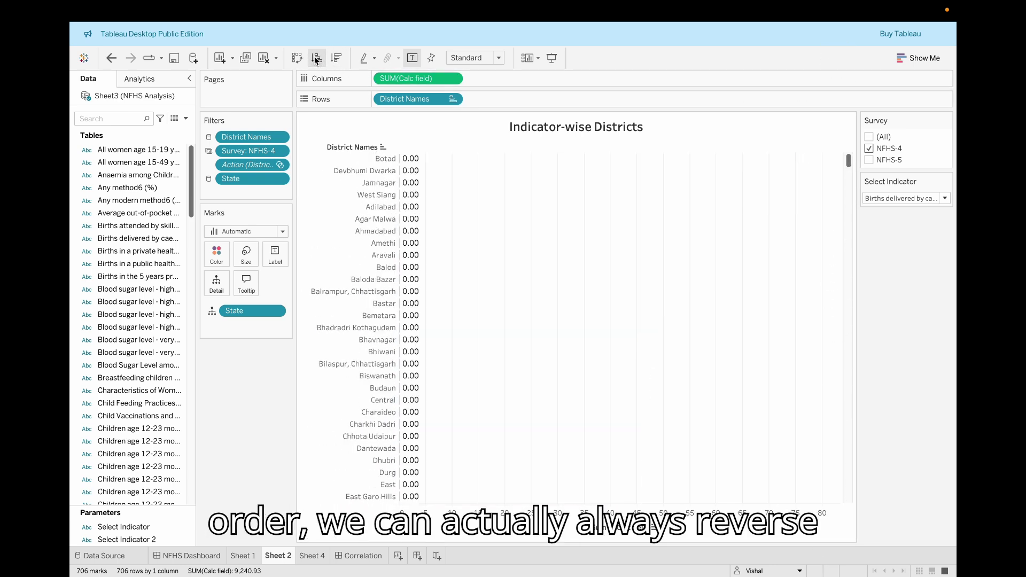
drag(849, 161, 845, 106)
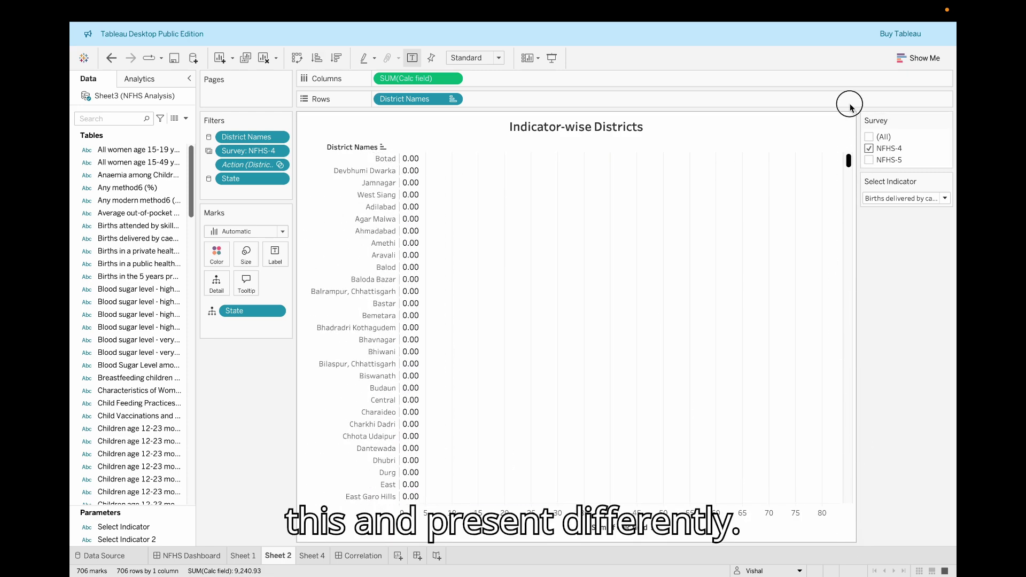
click(337, 59)
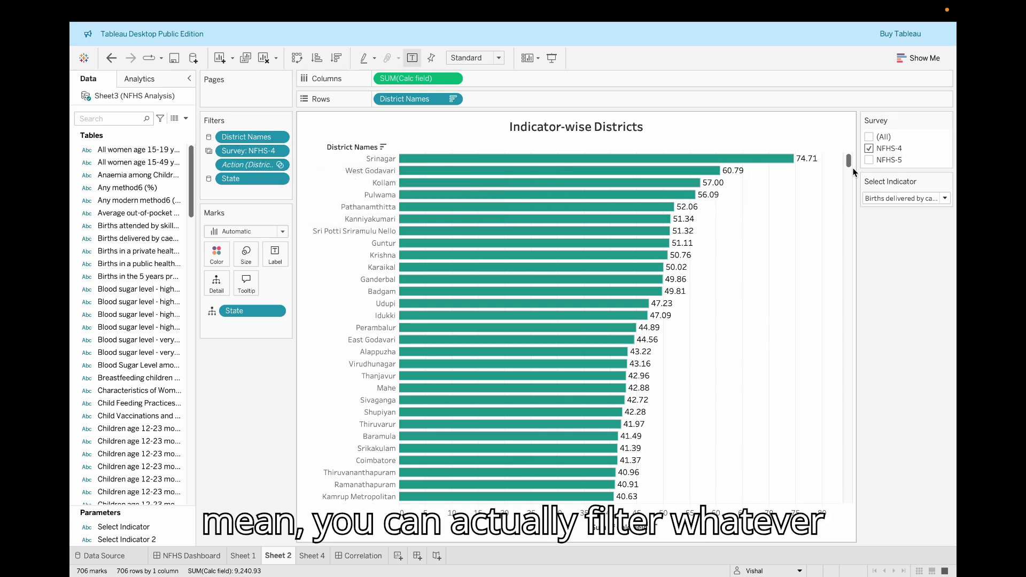
- Compare the two survey rounds by switching the chart's Survey filter to NFHS-5 and back to NFHS-4
click(871, 159)
click(872, 147)
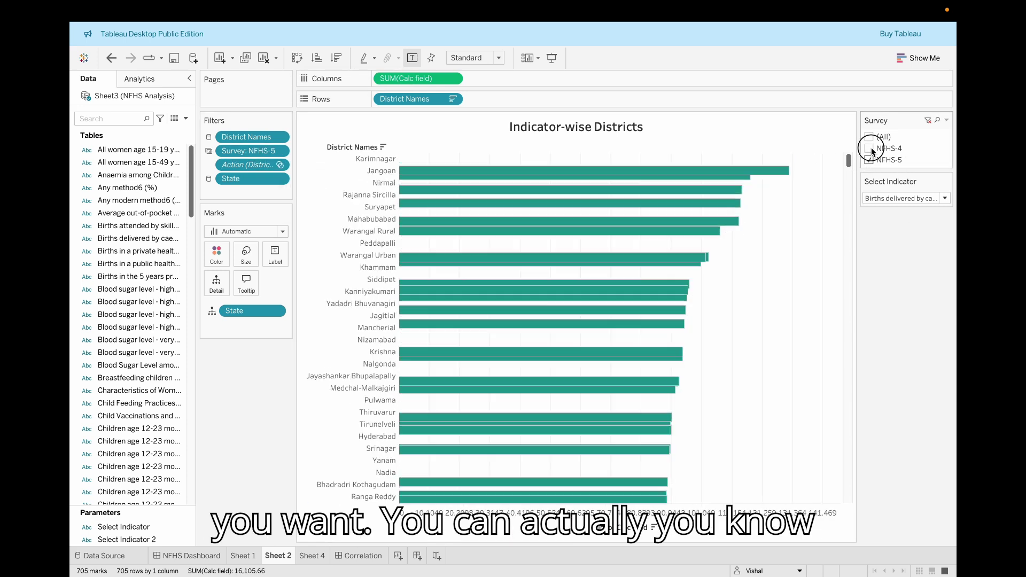
mouse_move(733, 321)
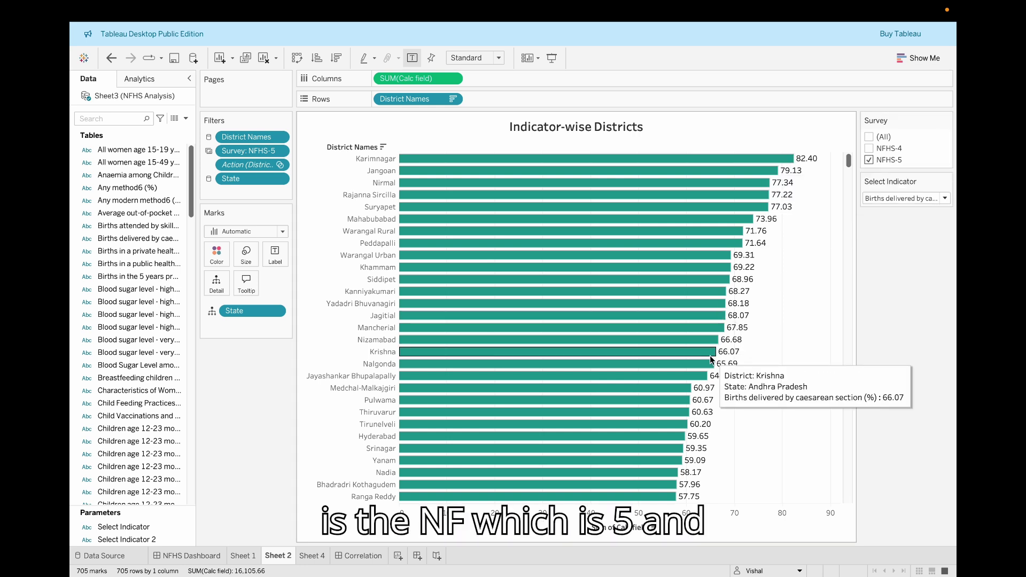
click(870, 160)
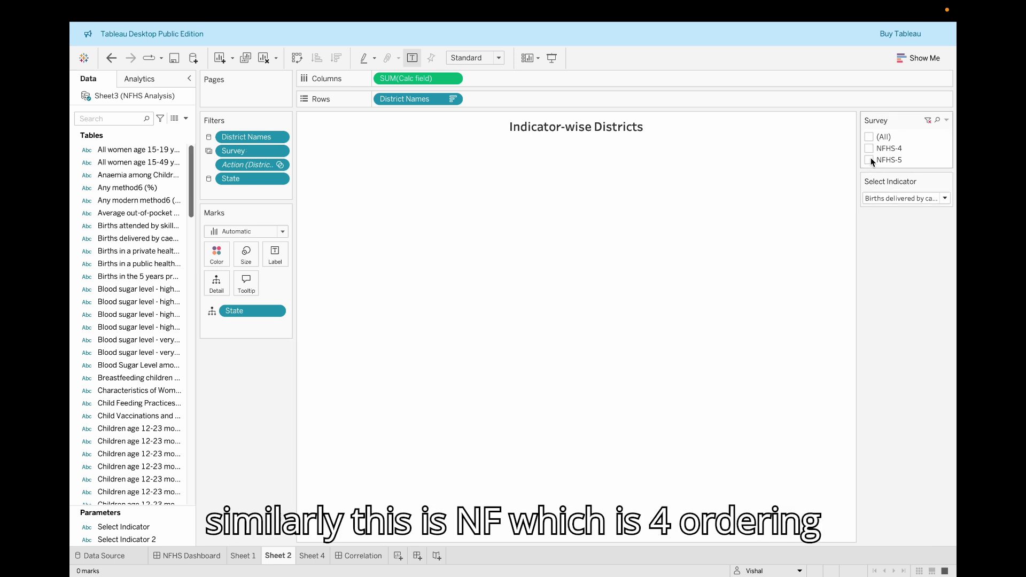
click(869, 149)
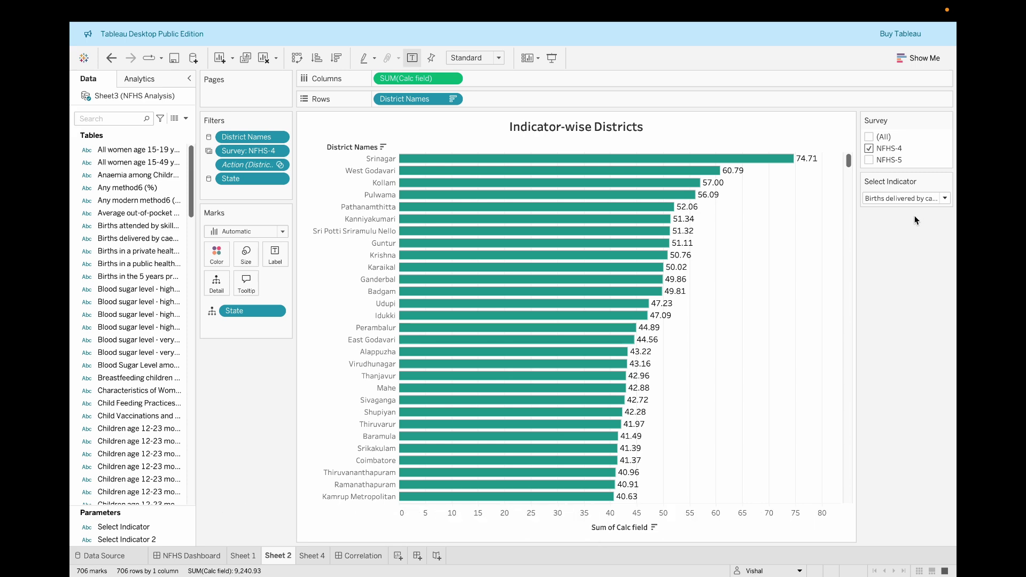
- Switch to the District - Nutrition Sheet workbook in full screen and clear the column highlight in the Health & Nutrition Details table
mouse_move(712, 5)
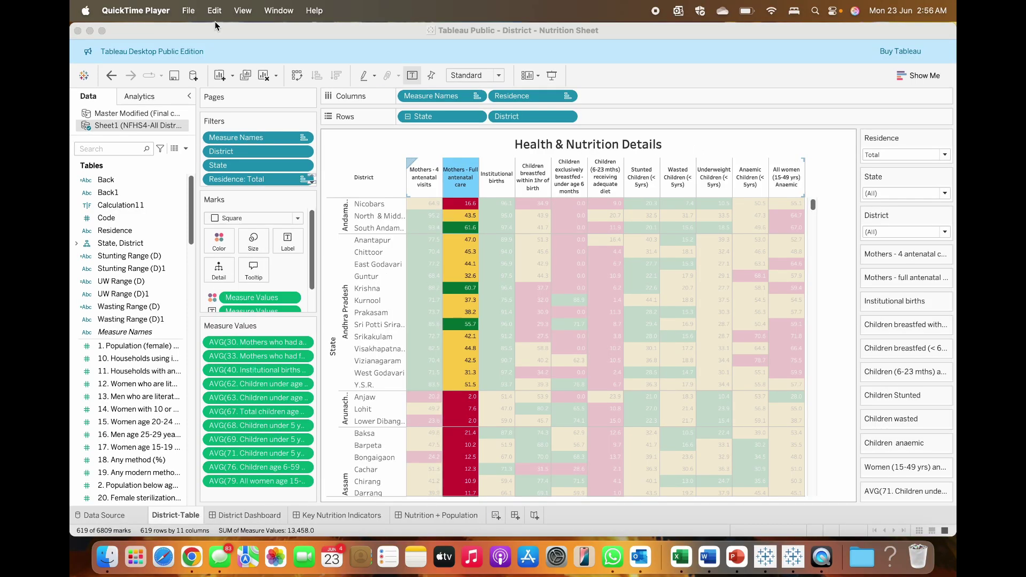
click(101, 30)
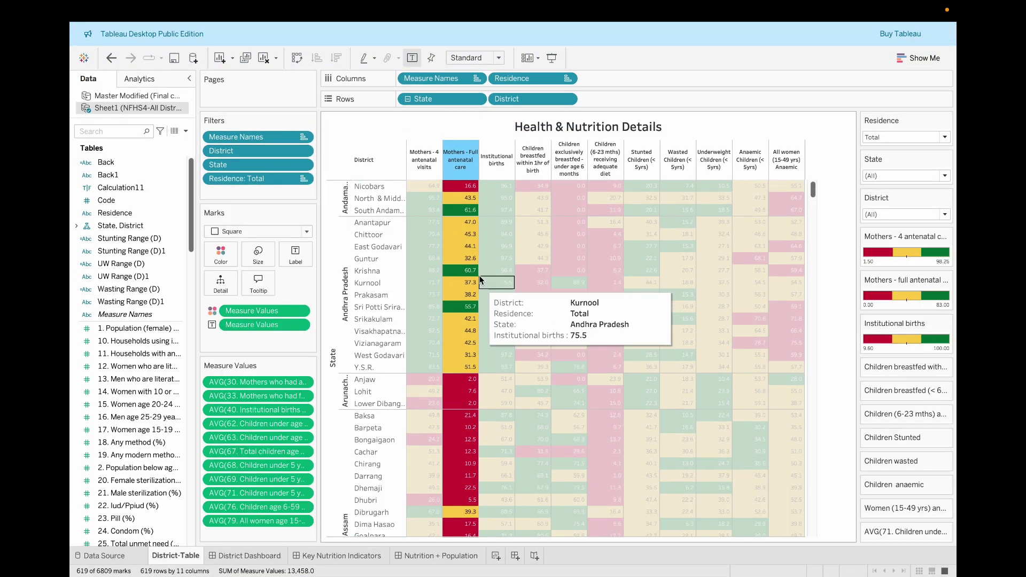
click(338, 147)
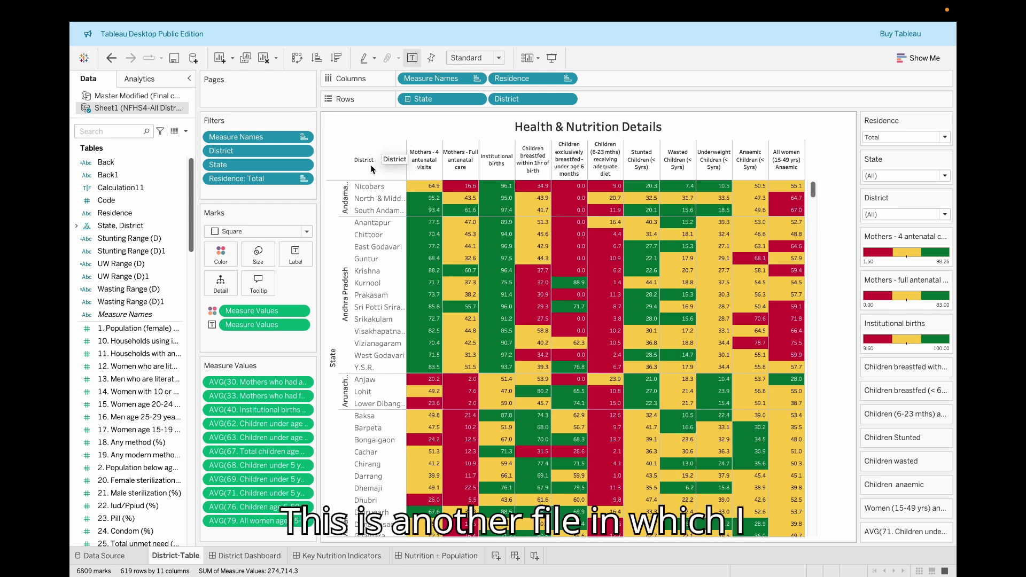
- Open the workbook's NFHS4-All Districts data source and examine its columns from Back1 through 21. Male sterilization (%)
click(94, 560)
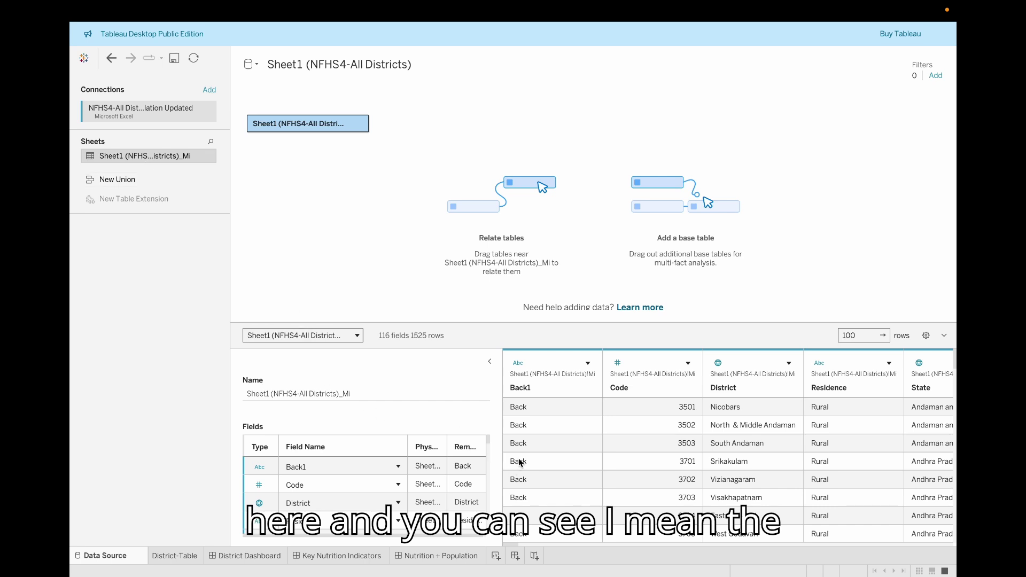
click(559, 380)
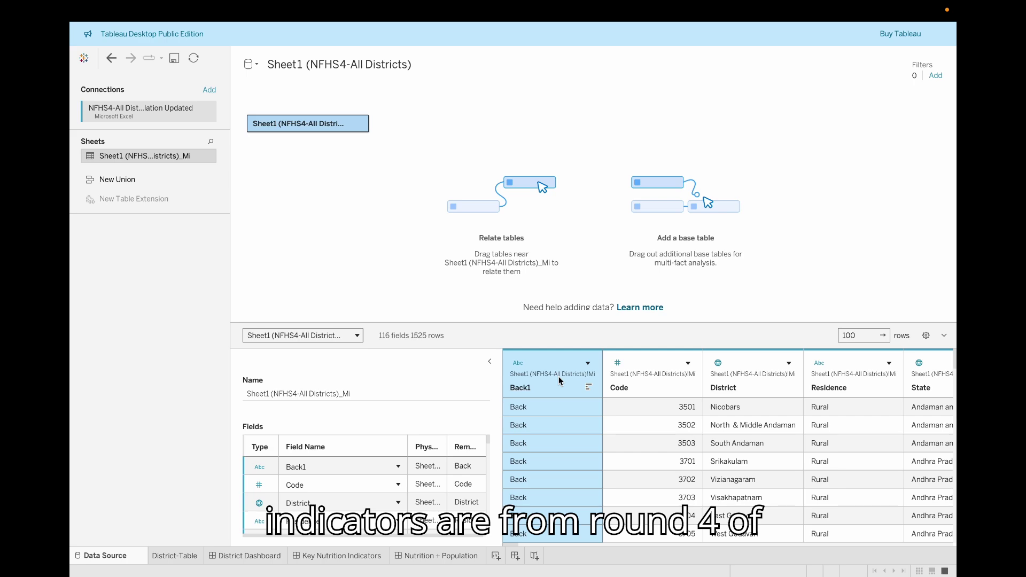
key(Right)
key(Right)
key(Right)
key(Right)
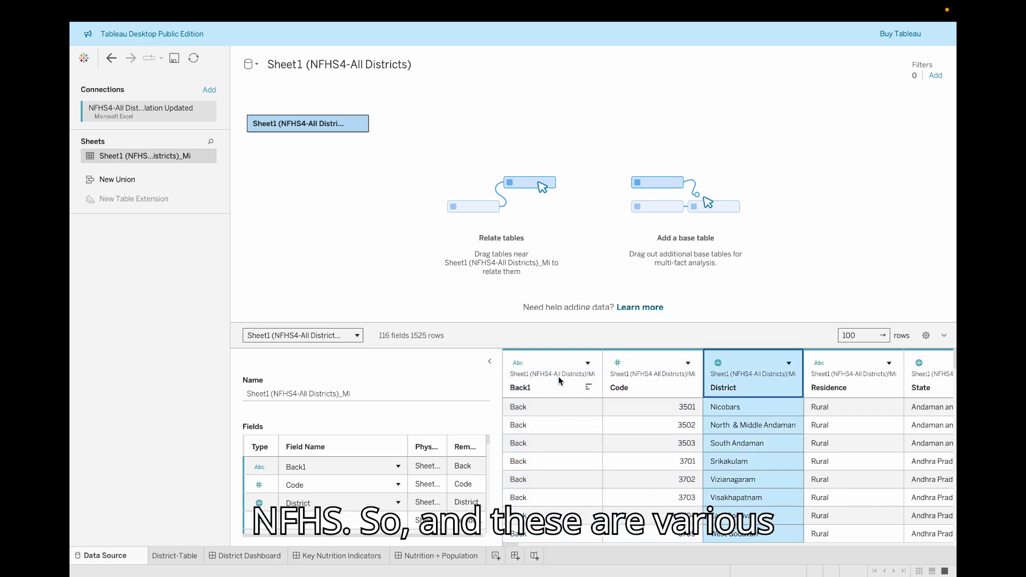
key(Right)
key(Right)
key(Right)
key(Right)
key(Right)
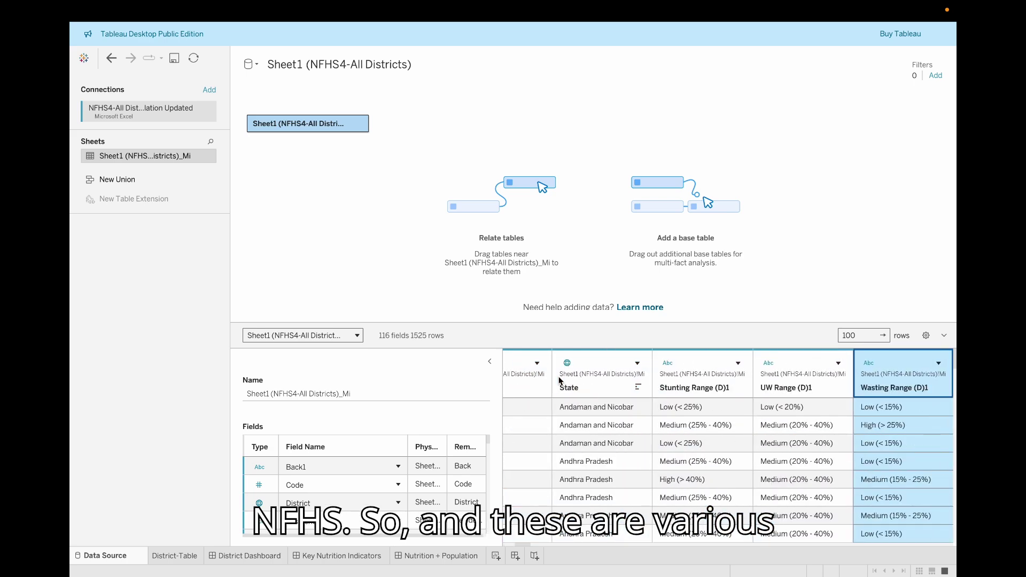
key(Right)
key(Right)
key(Right)
key(Right)
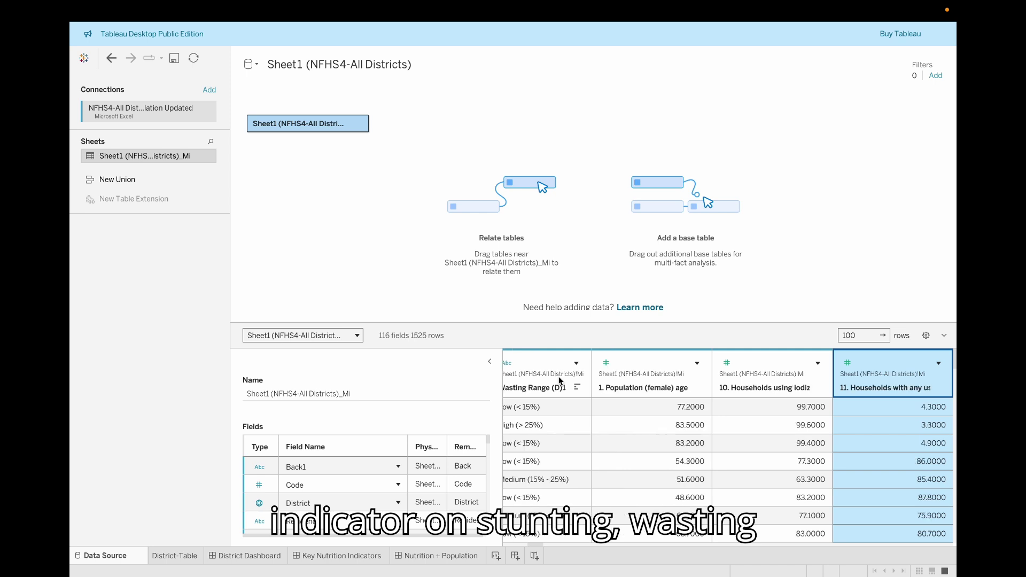
key(Right)
key(Right)
key(Right)
key(Right)
key(Right)
key(Right)
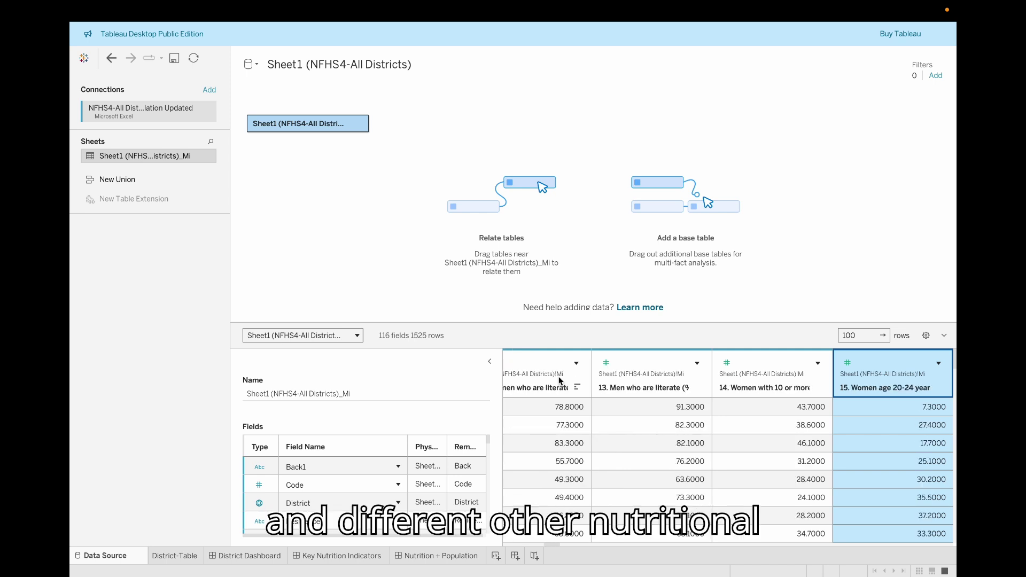
key(Right)
key(Right)
key(Right)
key(Right)
key(Right)
key(Right)
key(Right)
key(Right)
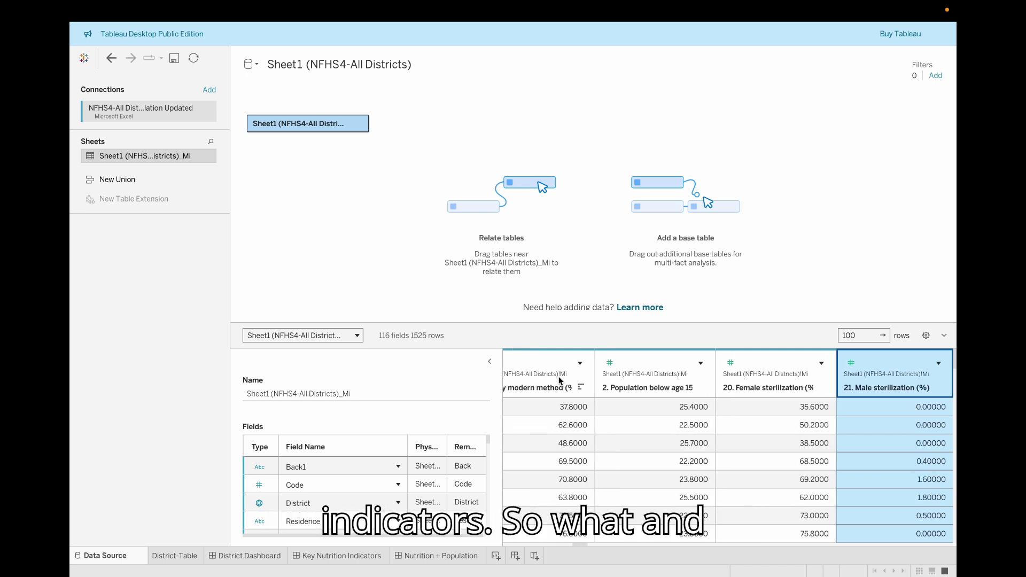
- Examine the data source's further indicator columns, from 21. Male sterilization (%) through column 34 on registered pregnancies
key(Right)
key(Right)
key(Right)
key(Right)
key(Right)
key(Right)
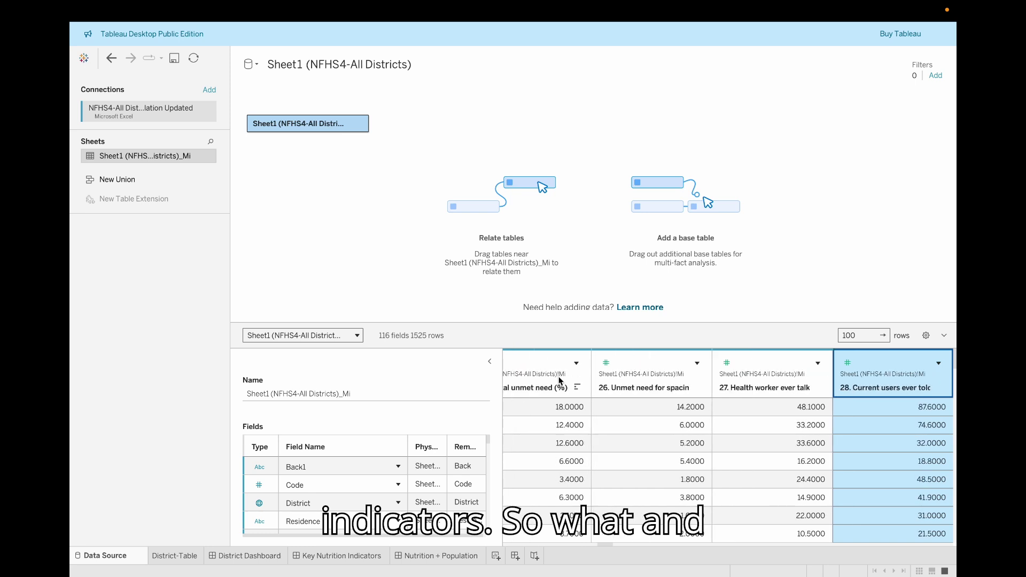
key(Right)
key(Right)
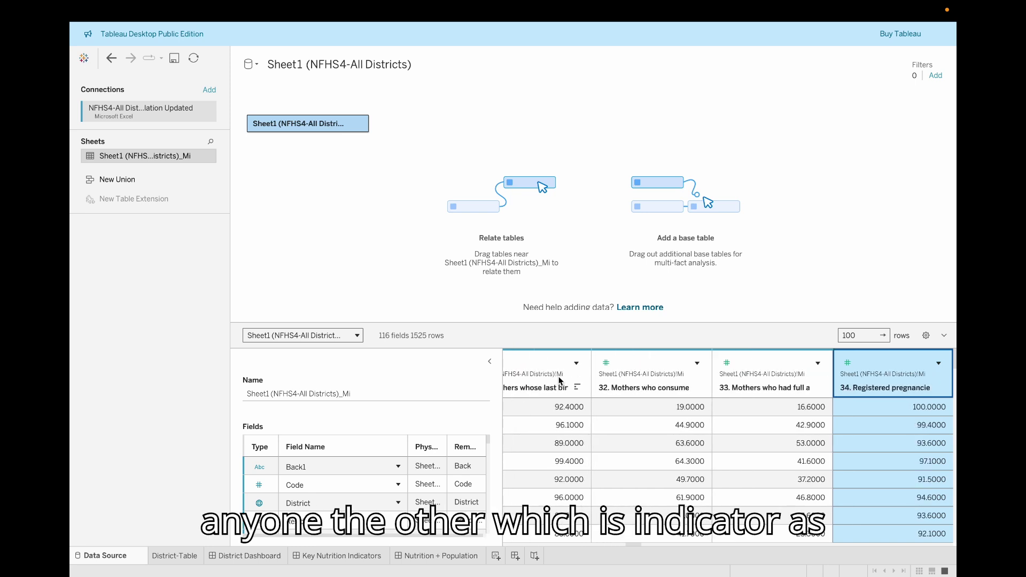
- Open the District-Table worksheet and move its Health & Nutrition Details title to a separate card beside the table
click(170, 556)
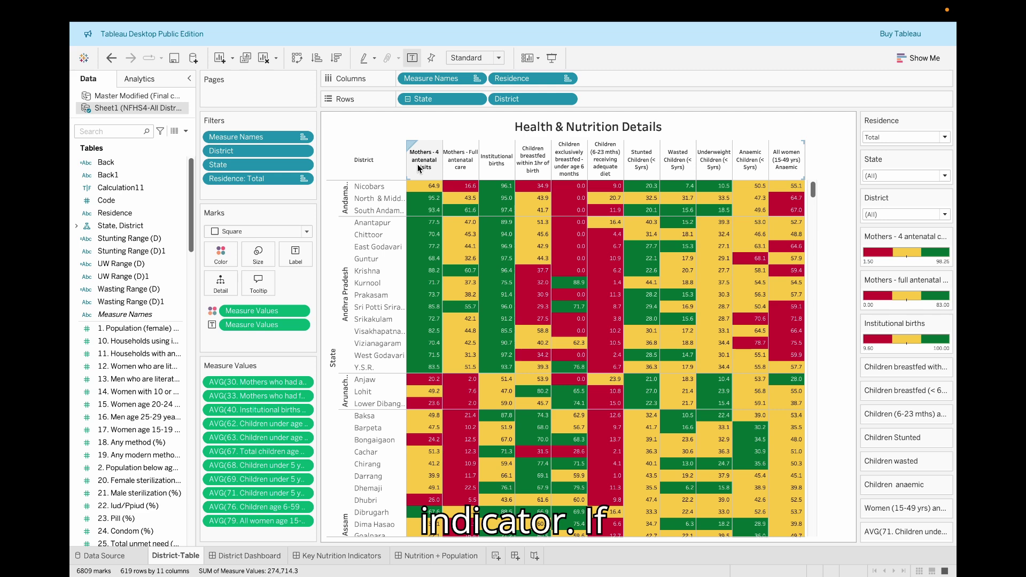
drag(447, 130, 426, 166)
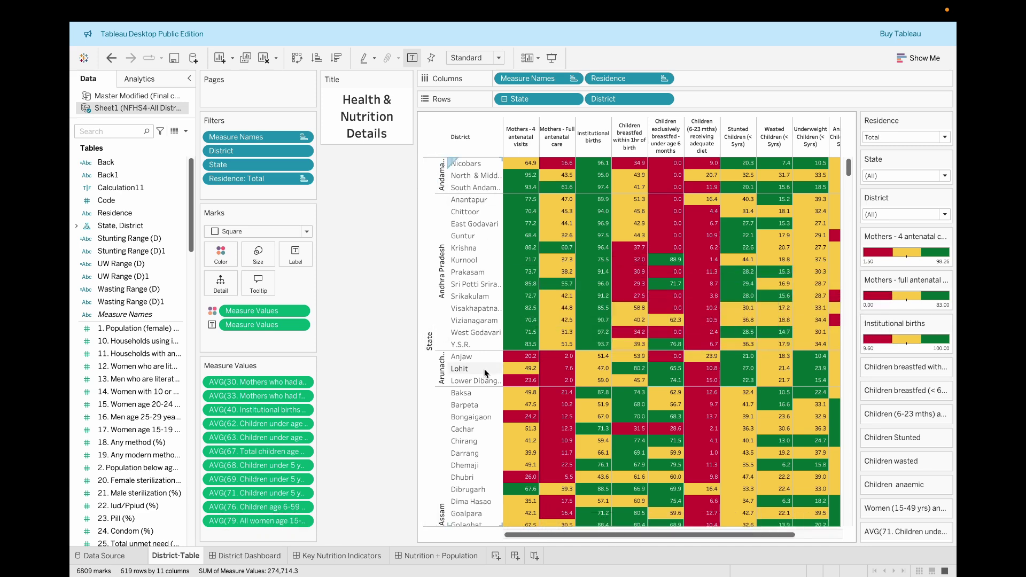
drag(510, 538, 512, 537)
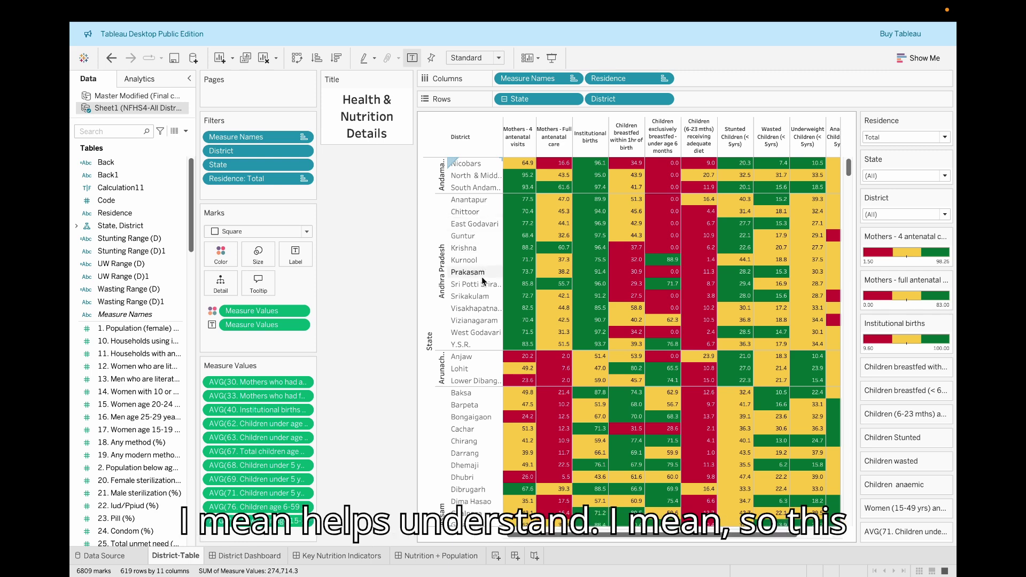
- Review the District Dashboard, Key Nutrition Indicators and Nutrition + Population dashboards, and return to Key Nutrition Indicators
click(239, 558)
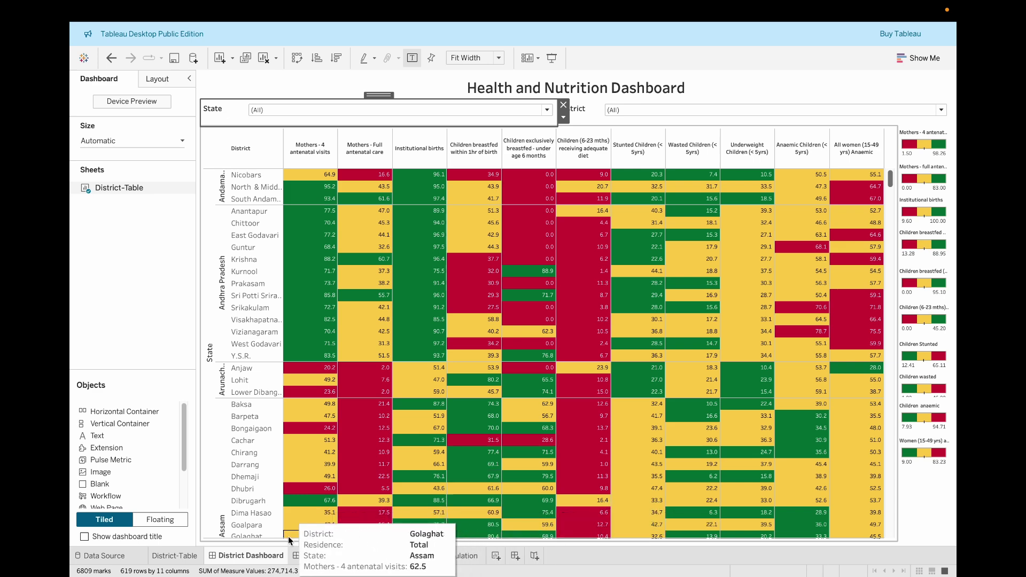
click(313, 560)
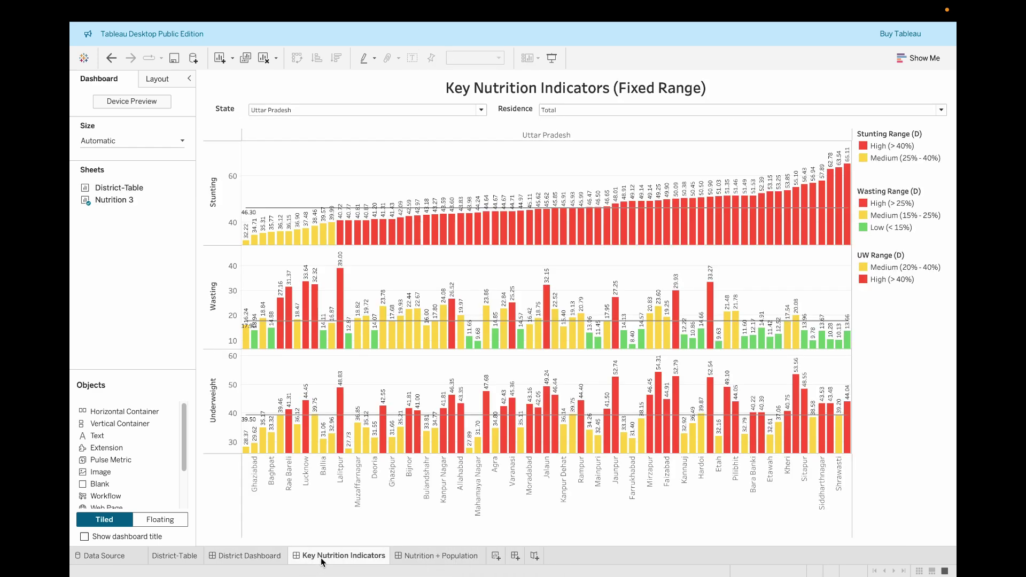
mouse_move(322, 562)
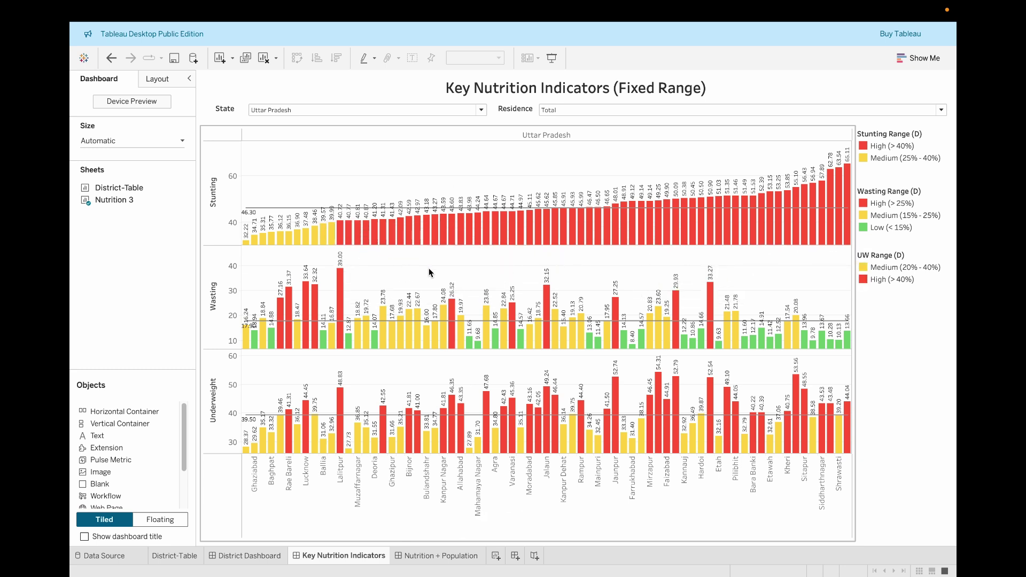
click(417, 557)
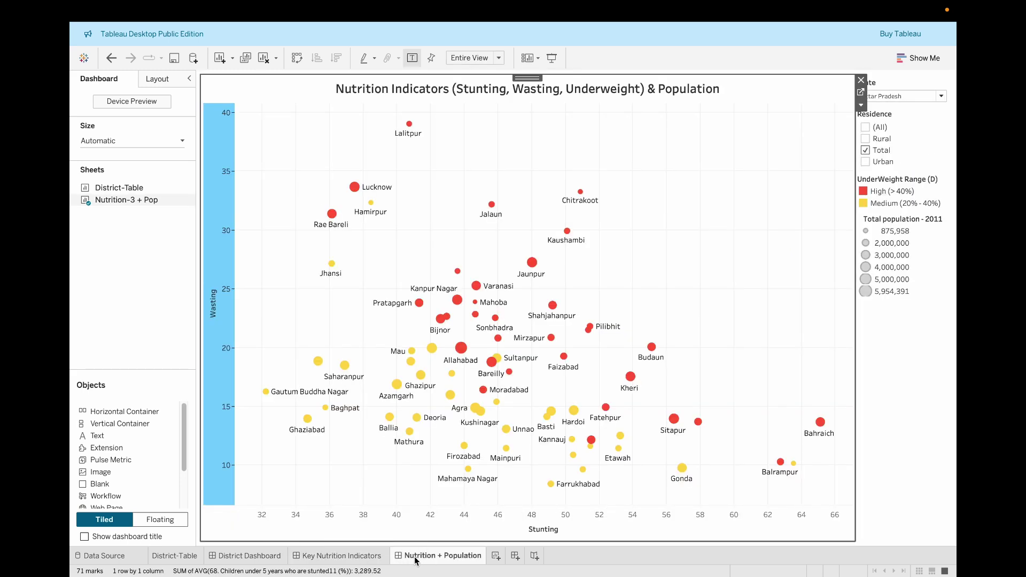
click(338, 557)
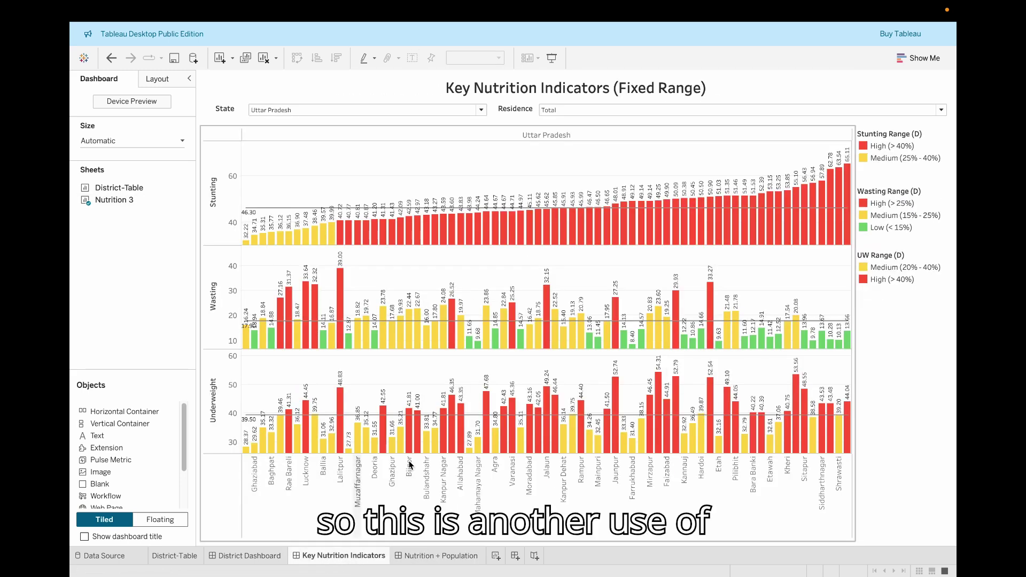
mouse_move(561, 313)
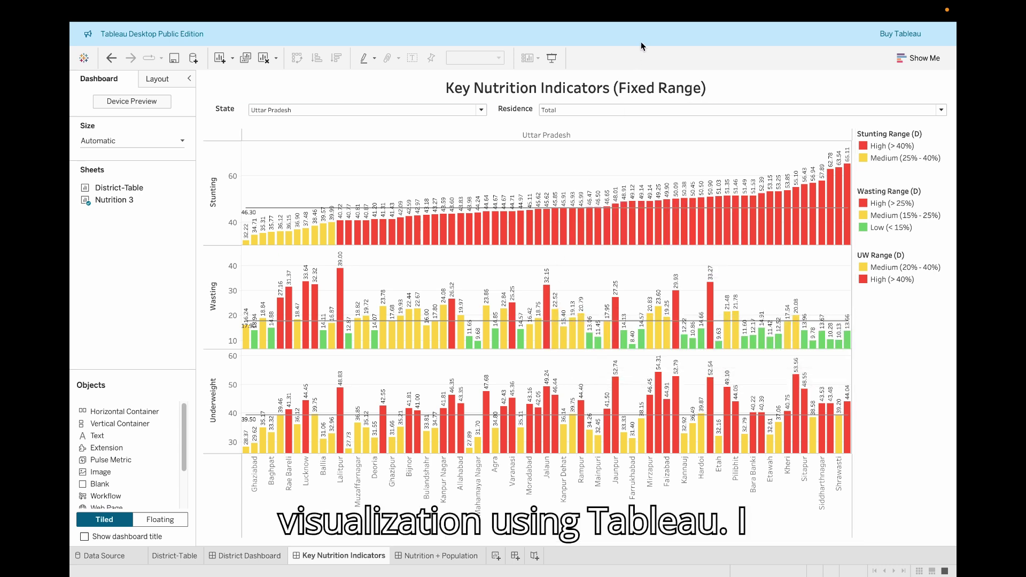
mouse_move(719, 14)
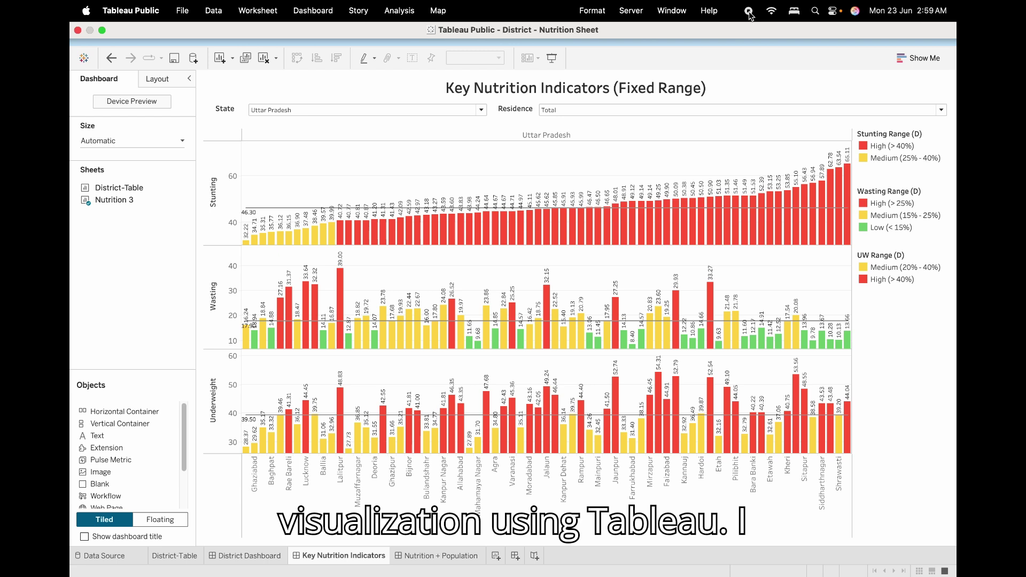